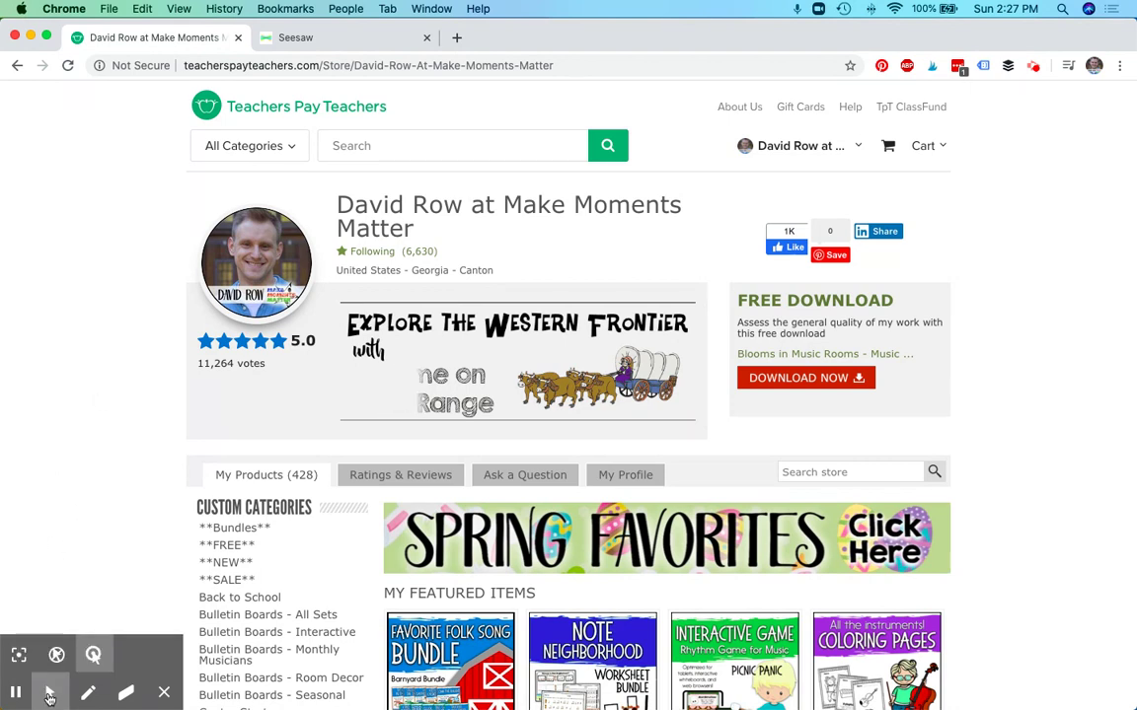
Show the store's Interactive Games category on Teachers Pay Teachers
mouse_move(49, 690)
left_click(56, 654)
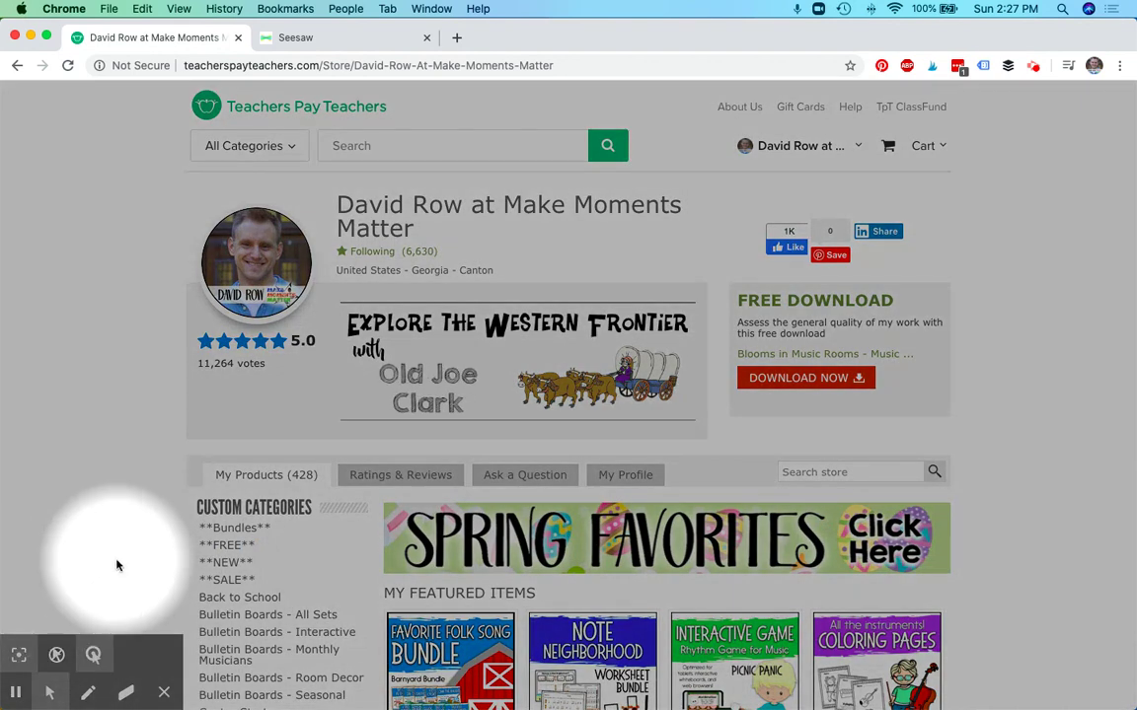
scroll(180, 566, "down", 3)
scroll(181, 566, "down", 7)
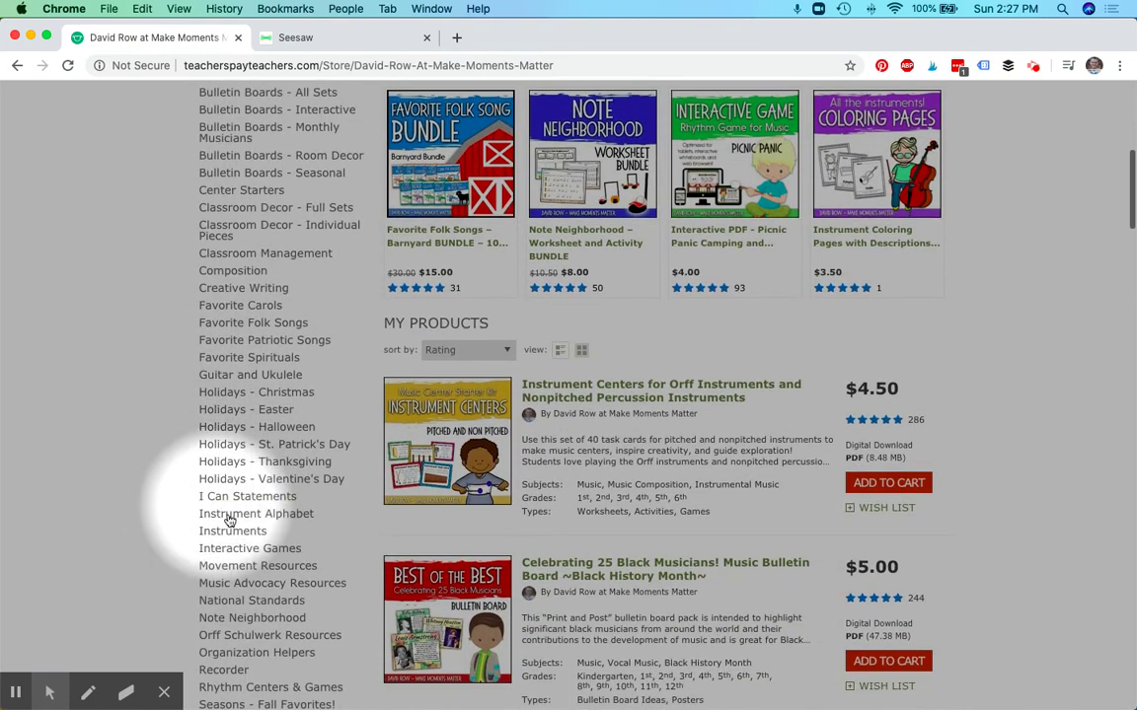
left_click(267, 550)
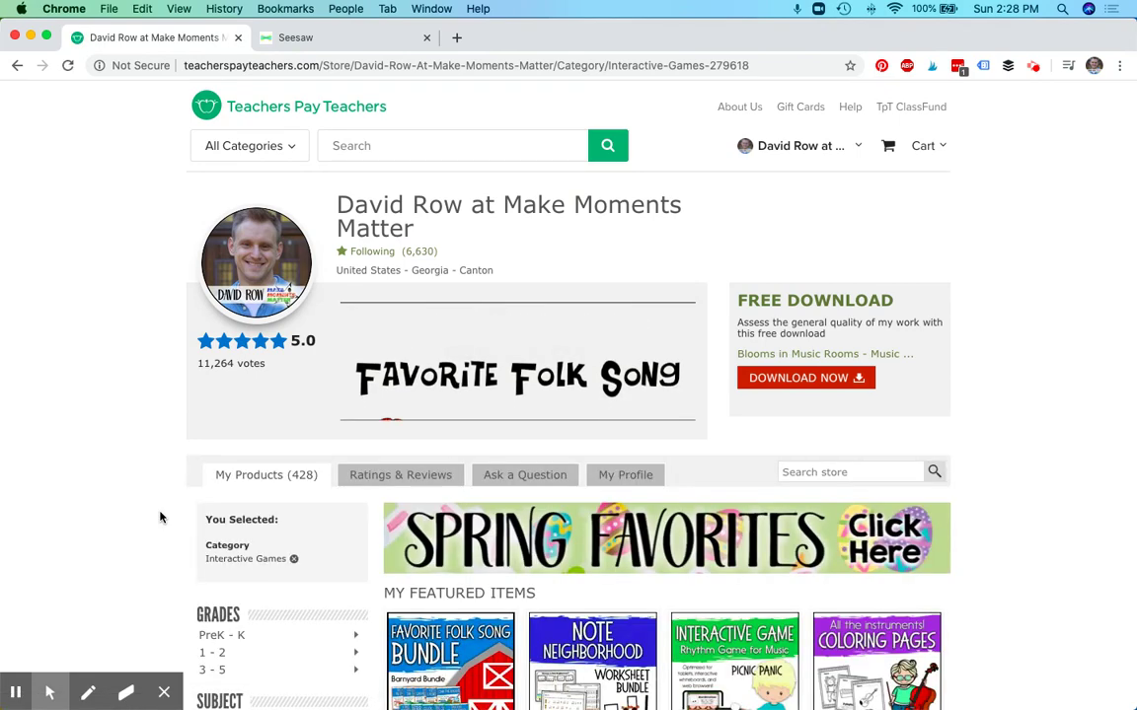
Find the free Interactive Rhythm Games DEMO listing and open its product page
scroll(161, 517, "down", 10)
scroll(161, 517, "down", 4)
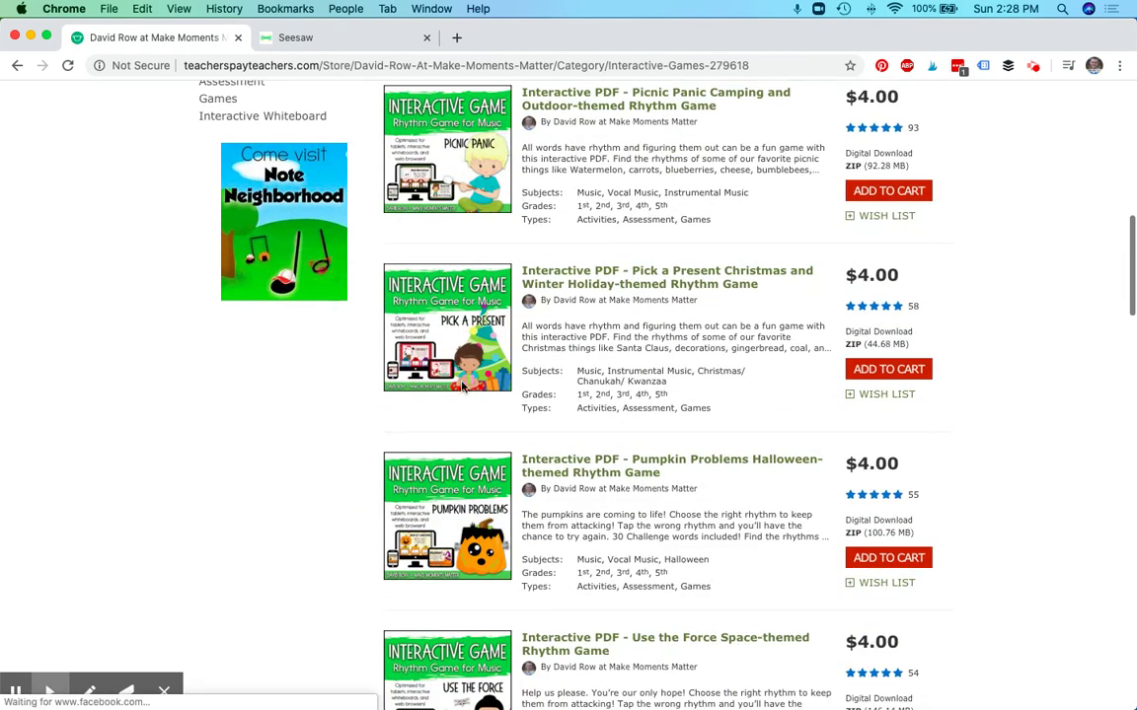
scroll(302, 535, "down", 4)
scroll(333, 525, "down", 8)
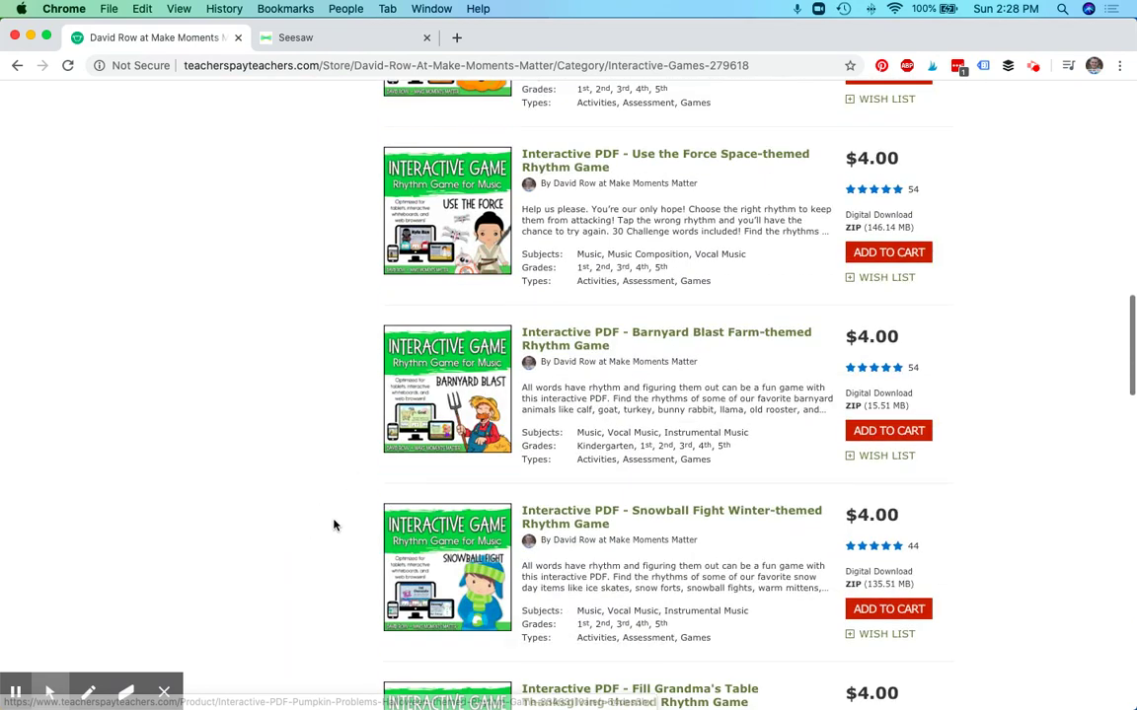
scroll(334, 525, "down", 4)
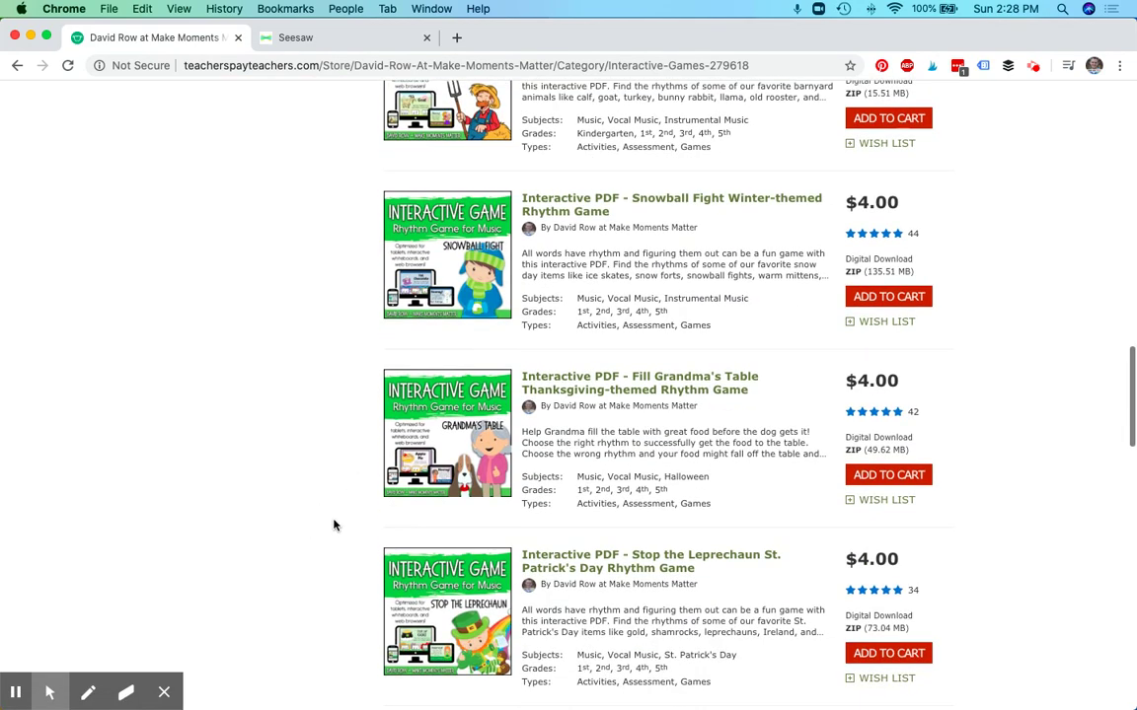
scroll(334, 525, "down", 13)
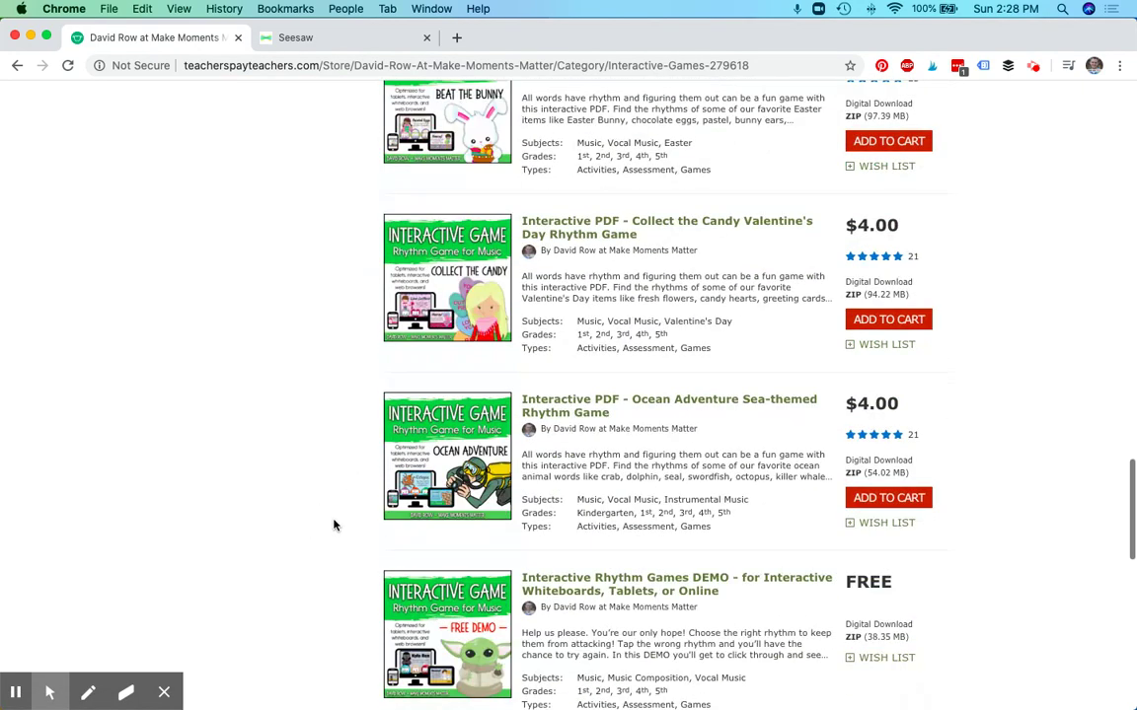
left_click(467, 413)
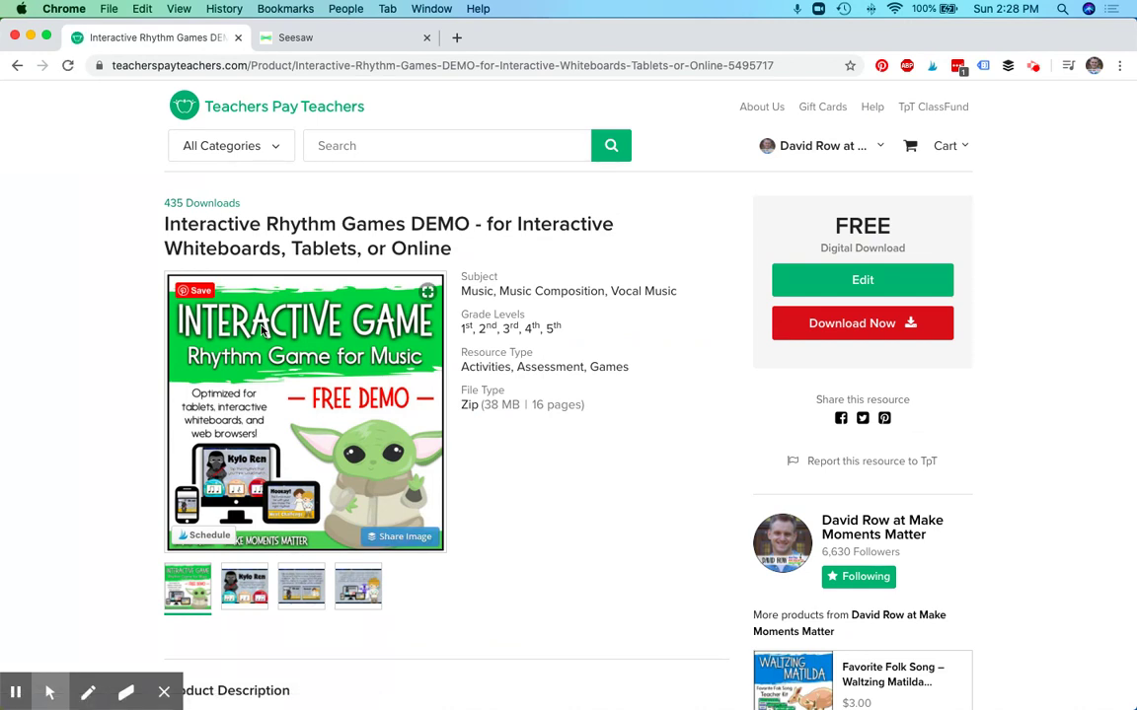
Switch to the desktop showing the DEMO to POST folder of downloaded PDFs
key("ctrl+Left")
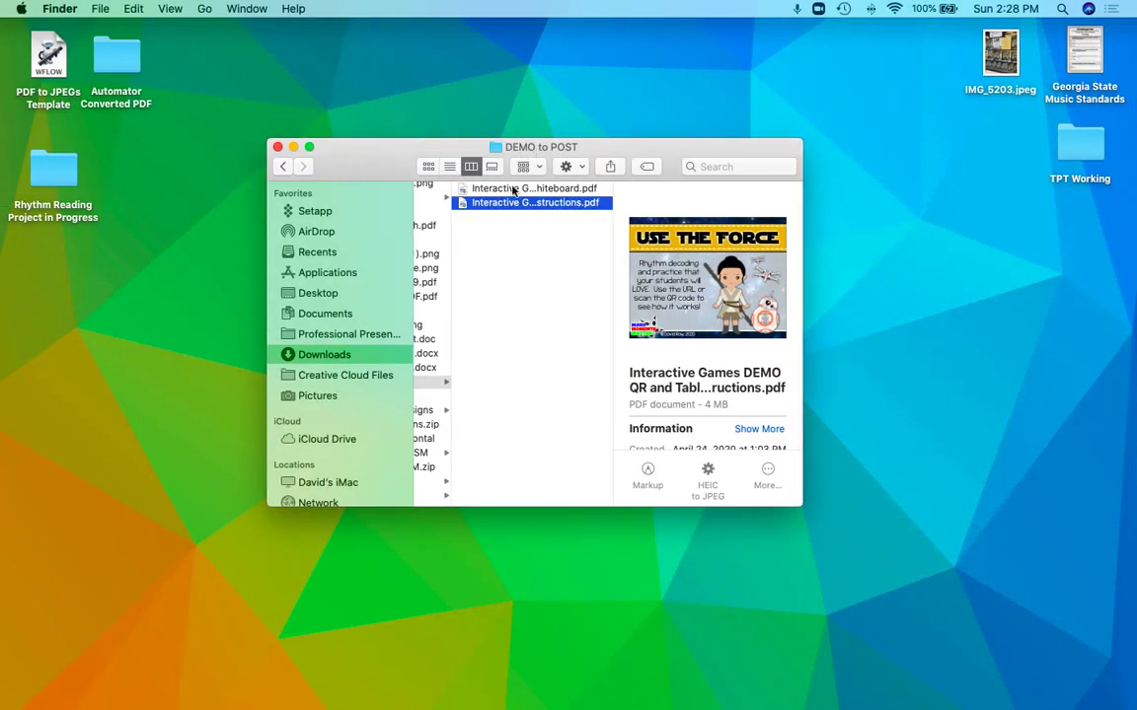
Open the Interactive Whiteboard DEMO PDF in Preview at page 1, USE THE FORCE
double_click(512, 189)
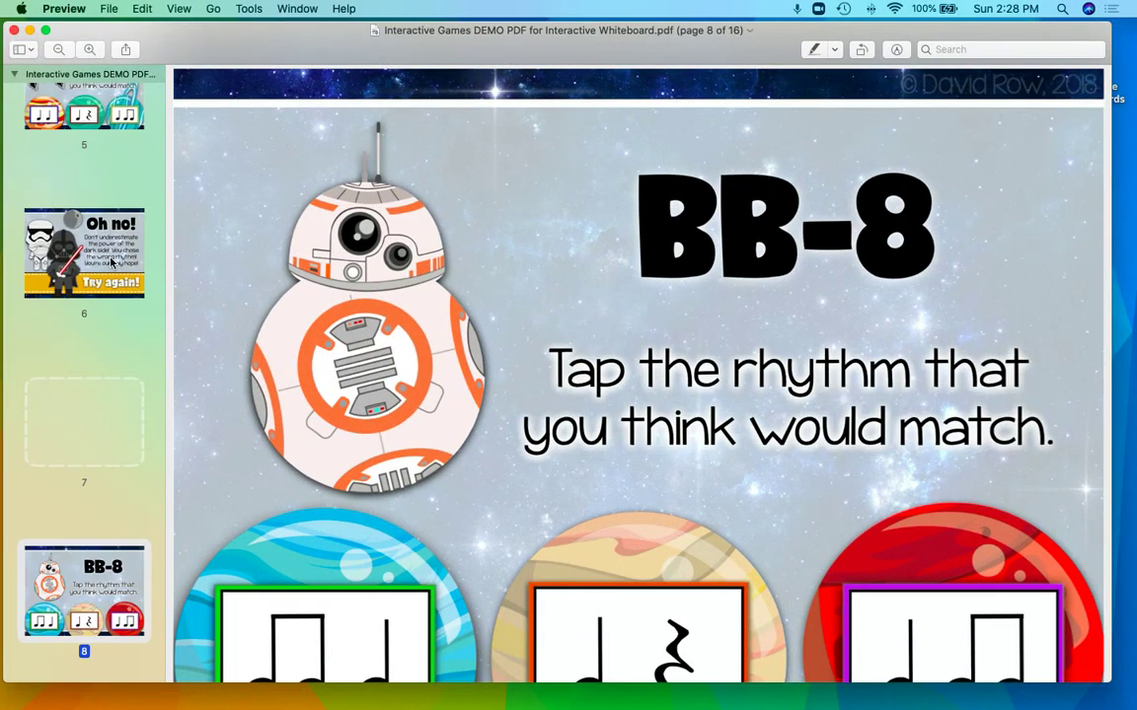
scroll(111, 257, "up", 10)
left_click(84, 136)
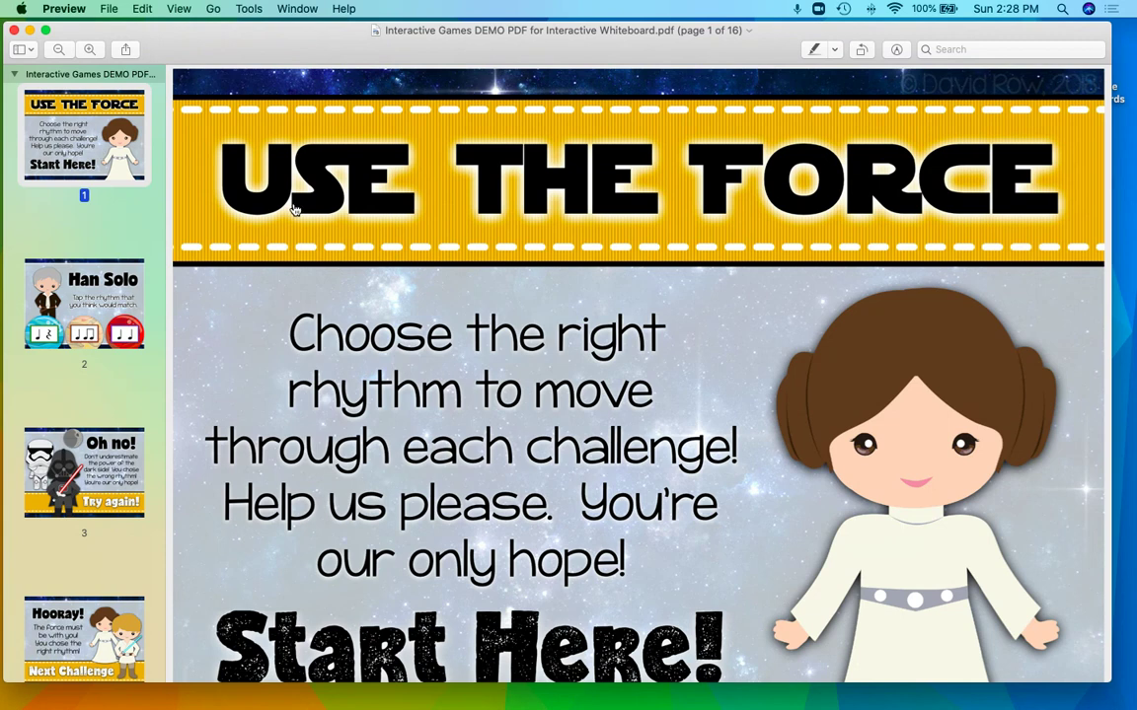
scroll(510, 346, "down", 3)
scroll(510, 345, "up", 2)
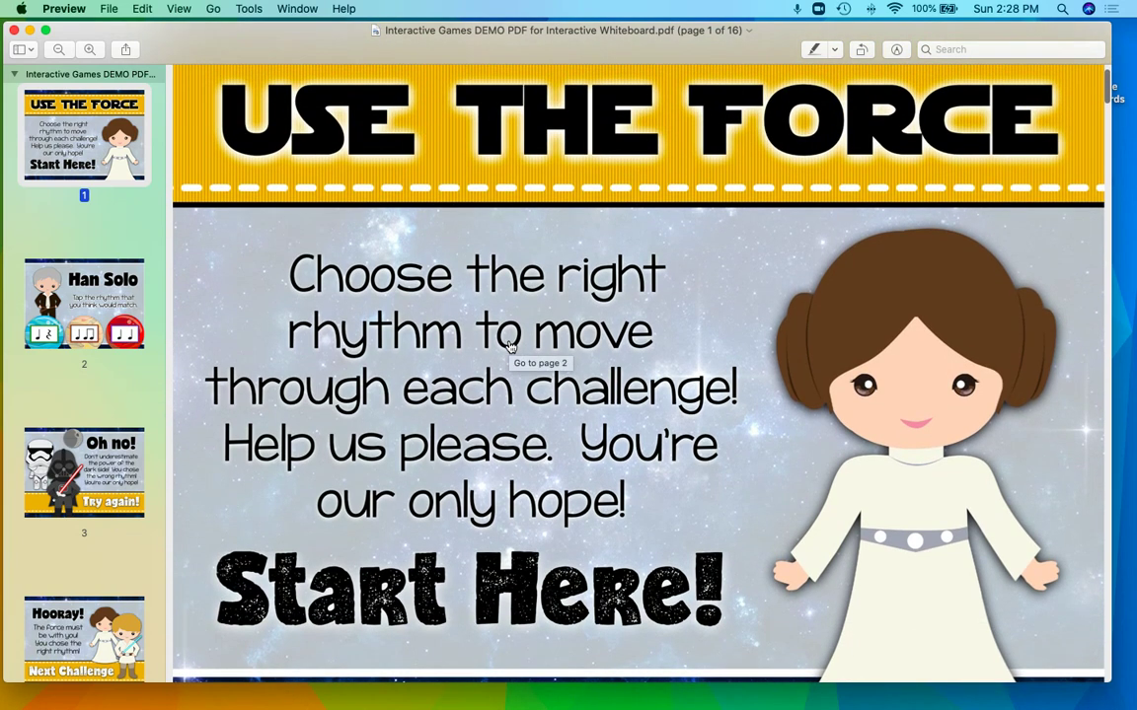
scroll(510, 345, "down", 1)
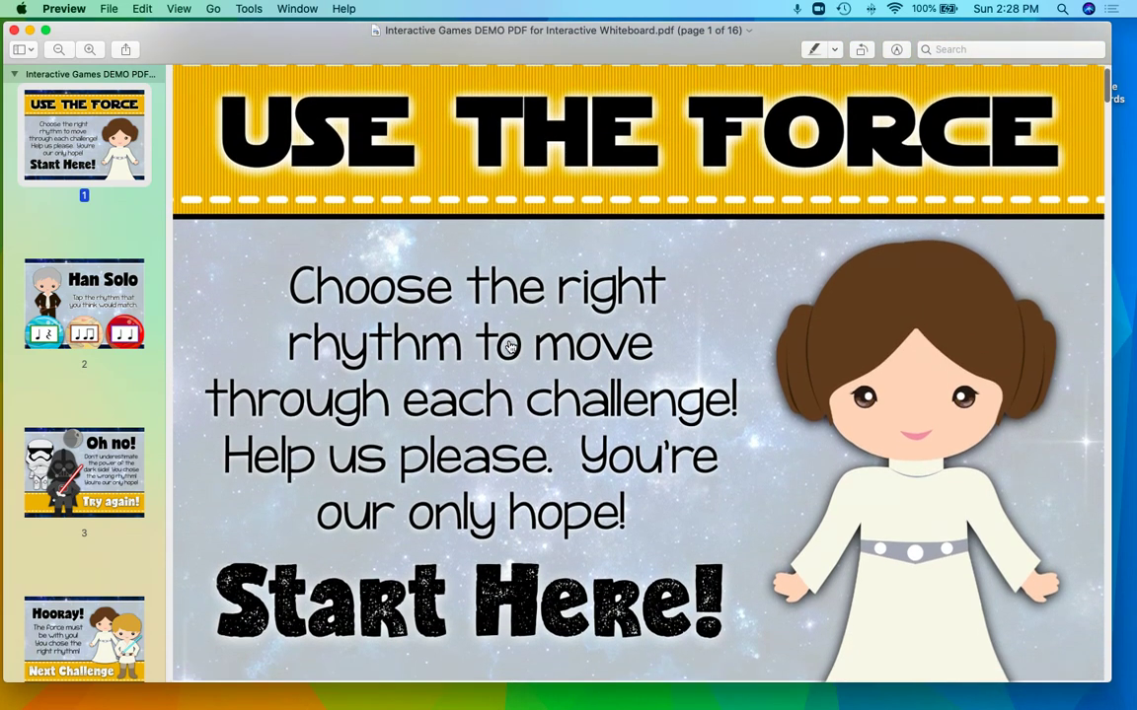
left_click(177, 9)
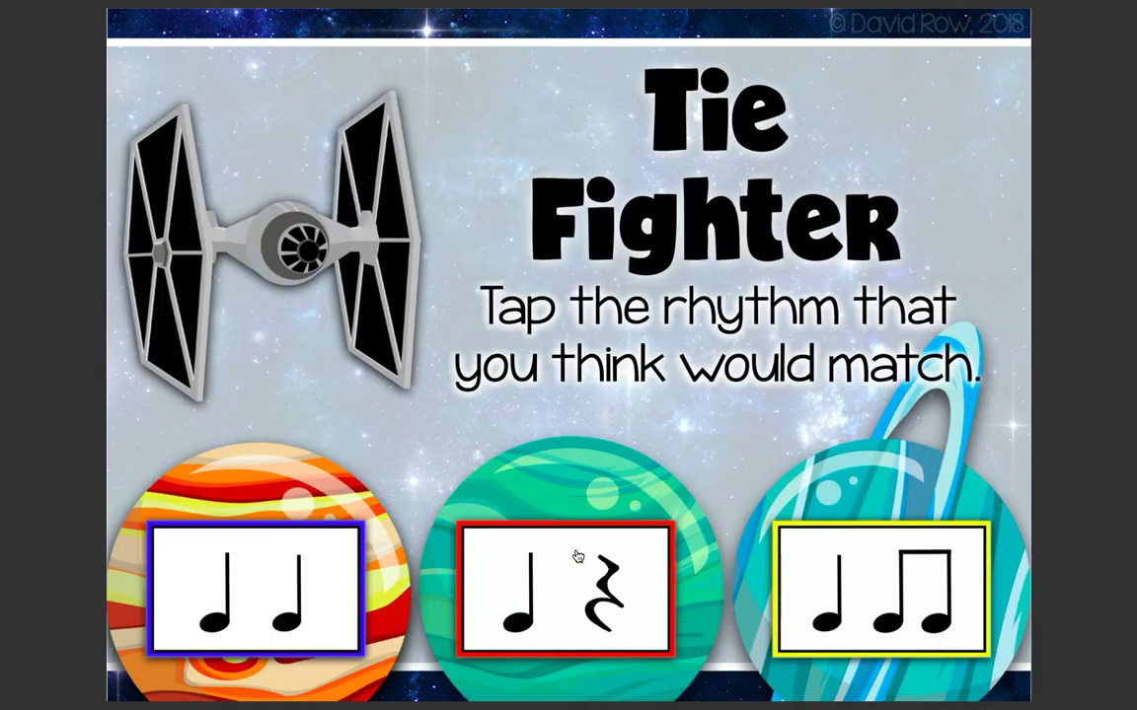
Exit full-screen mode, leaving the PDF at page 5, the Tie Fighter challenge
key("Escape")
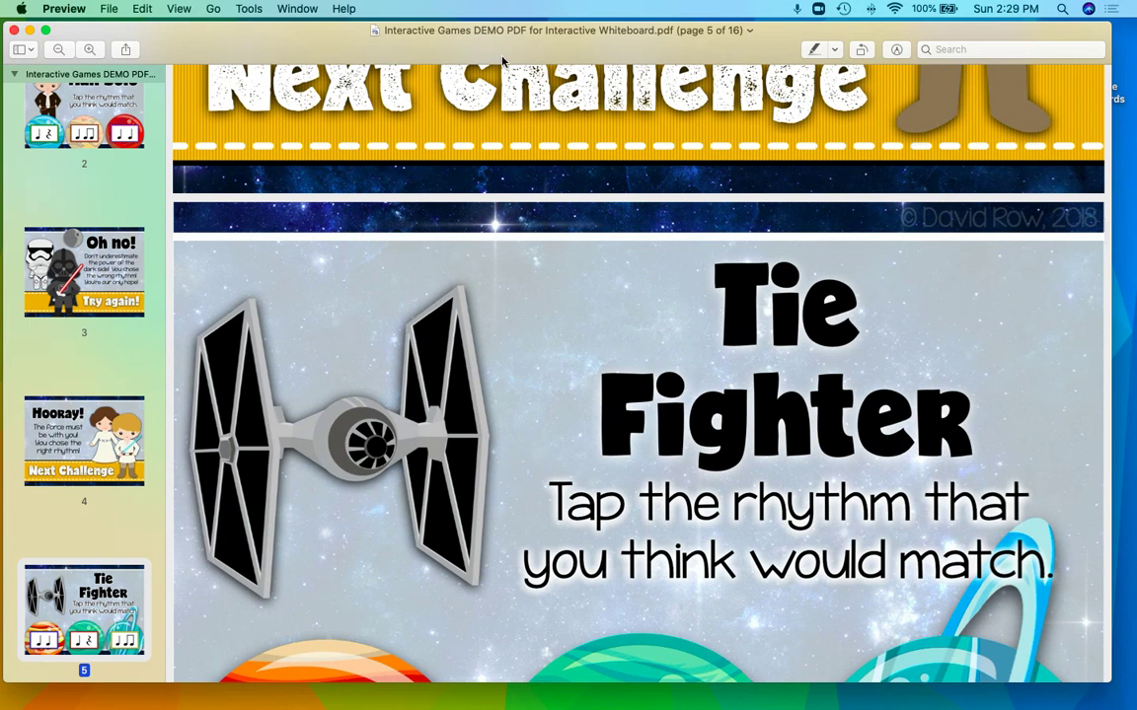
Close the whiteboard game PDF and open the QR and Tablet Instructions PDF
key("super+w")
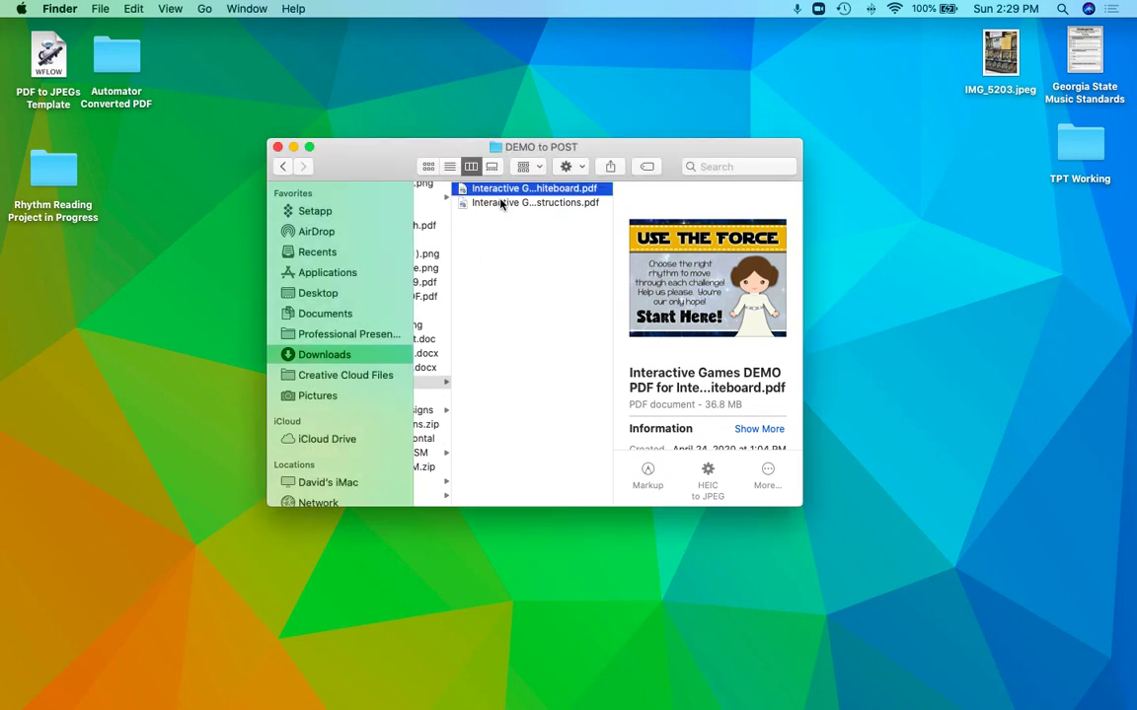
double_click(501, 202)
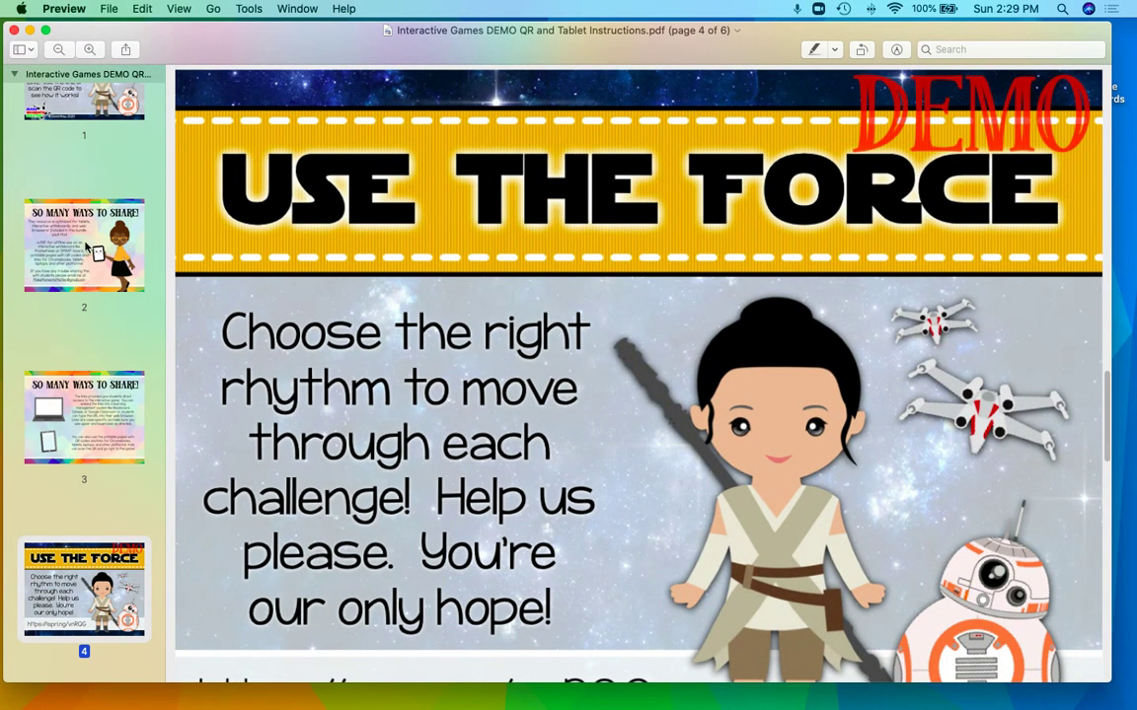
Copy the game's web link printed on page 4 of the QR and Tablet Instructions PDF
scroll(94, 251, "up", 3)
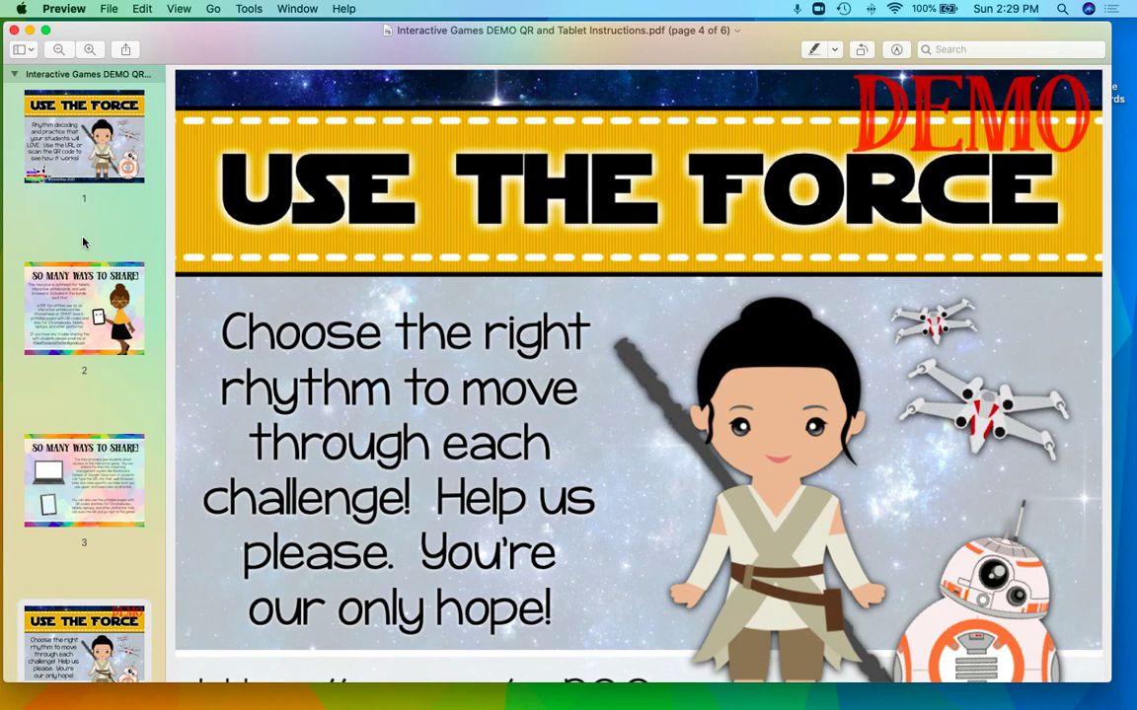
scroll(83, 242, "down", 5)
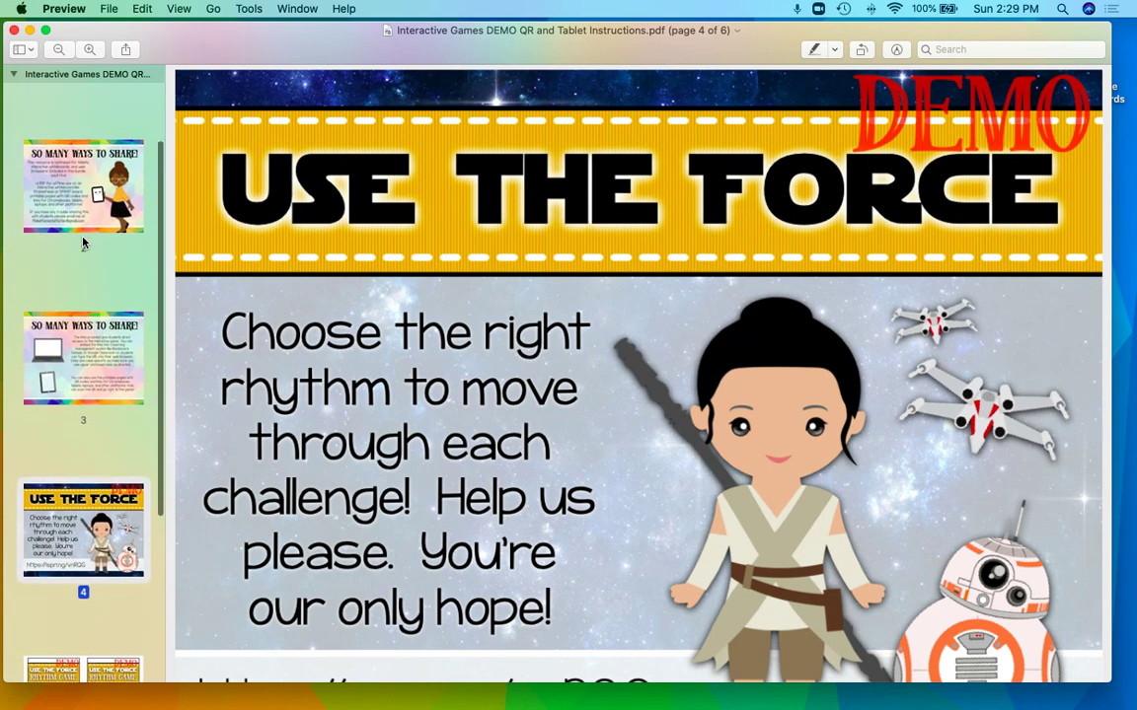
scroll(83, 242, "down", 1)
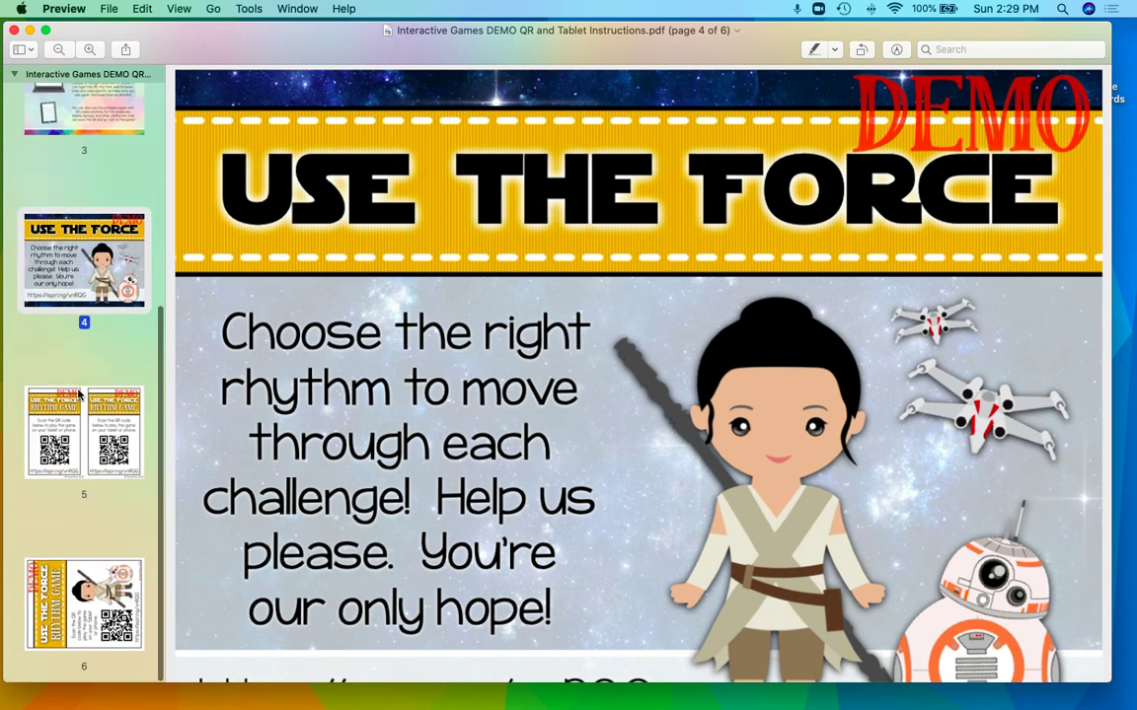
left_click(78, 434)
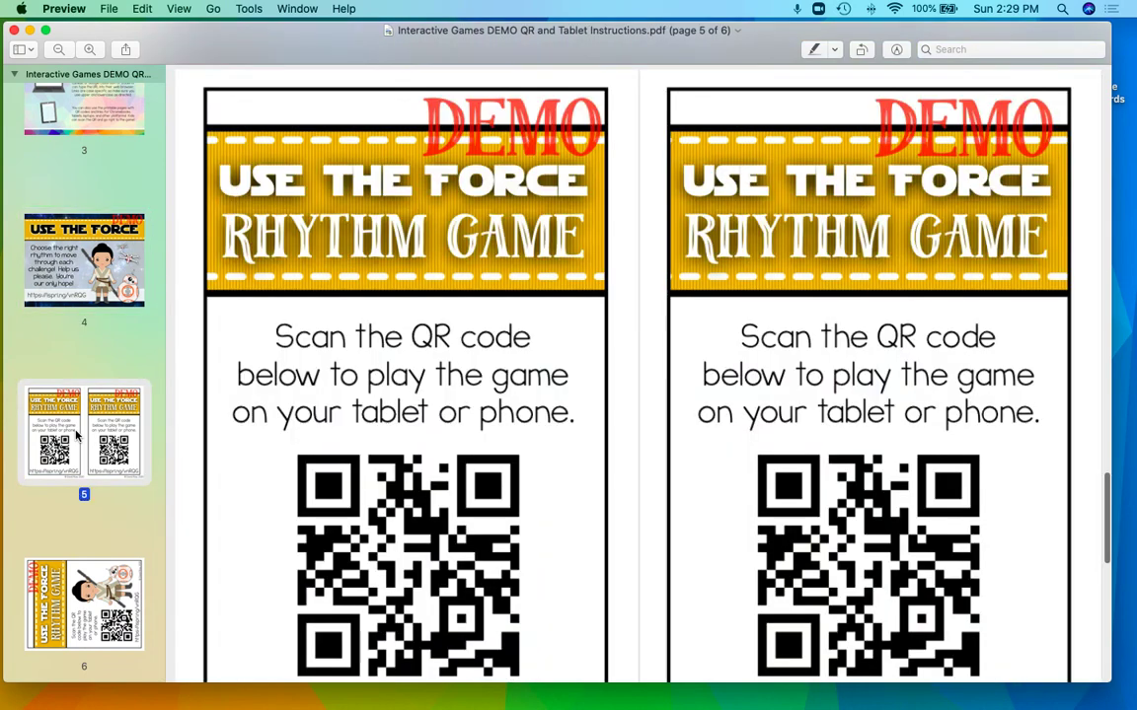
scroll(499, 553, "down", 3)
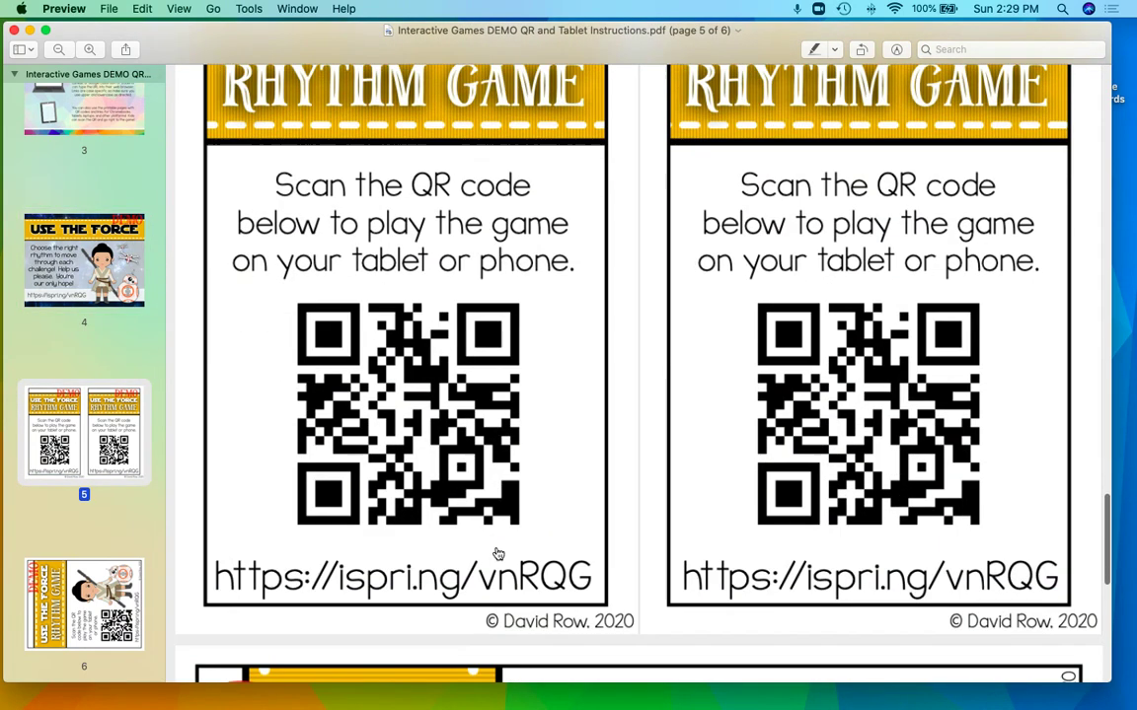
scroll(500, 548, "up", 2)
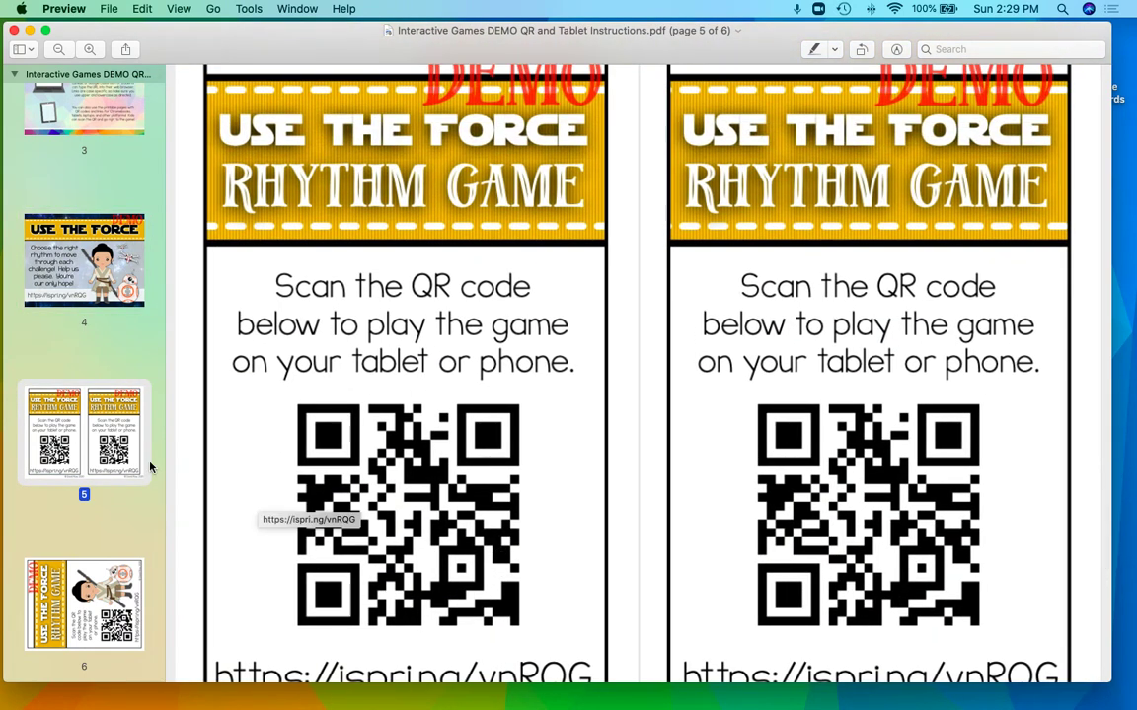
left_click(102, 283)
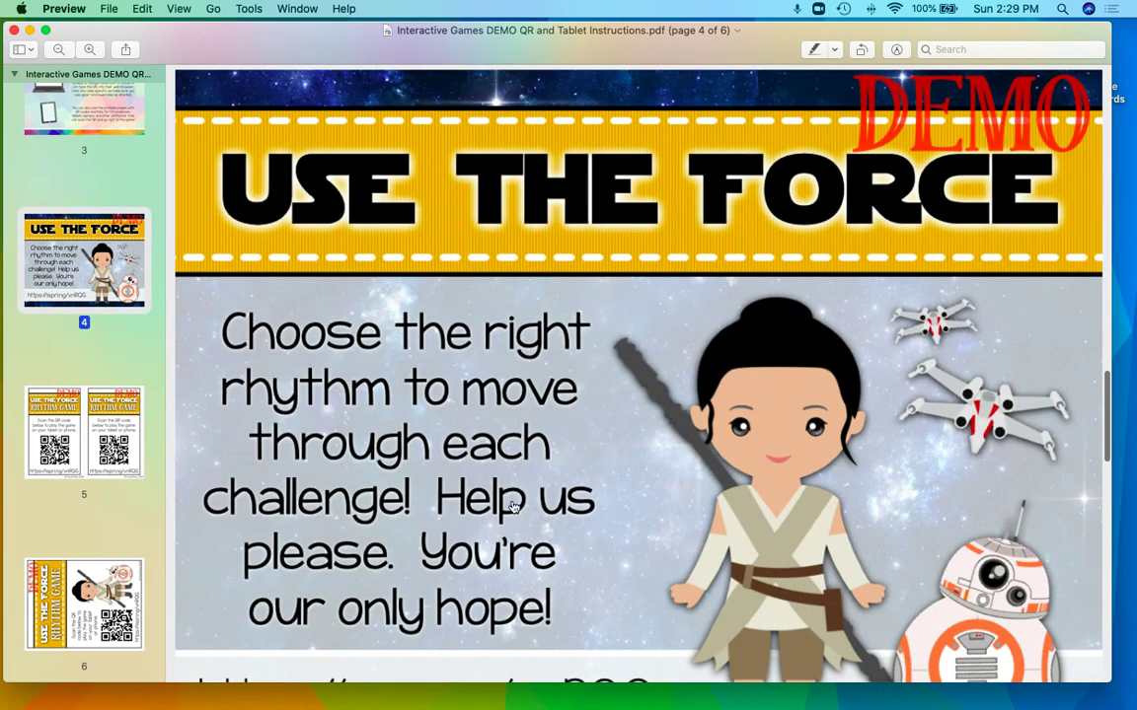
scroll(512, 506, "down", 3)
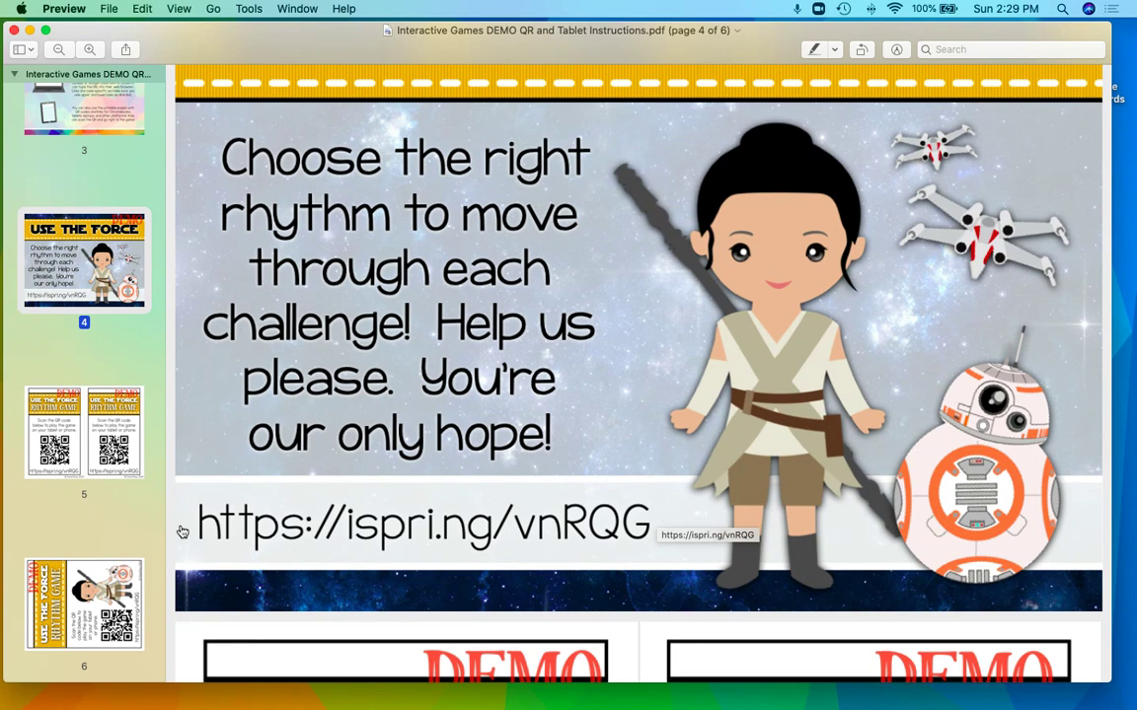
right_click(600, 520)
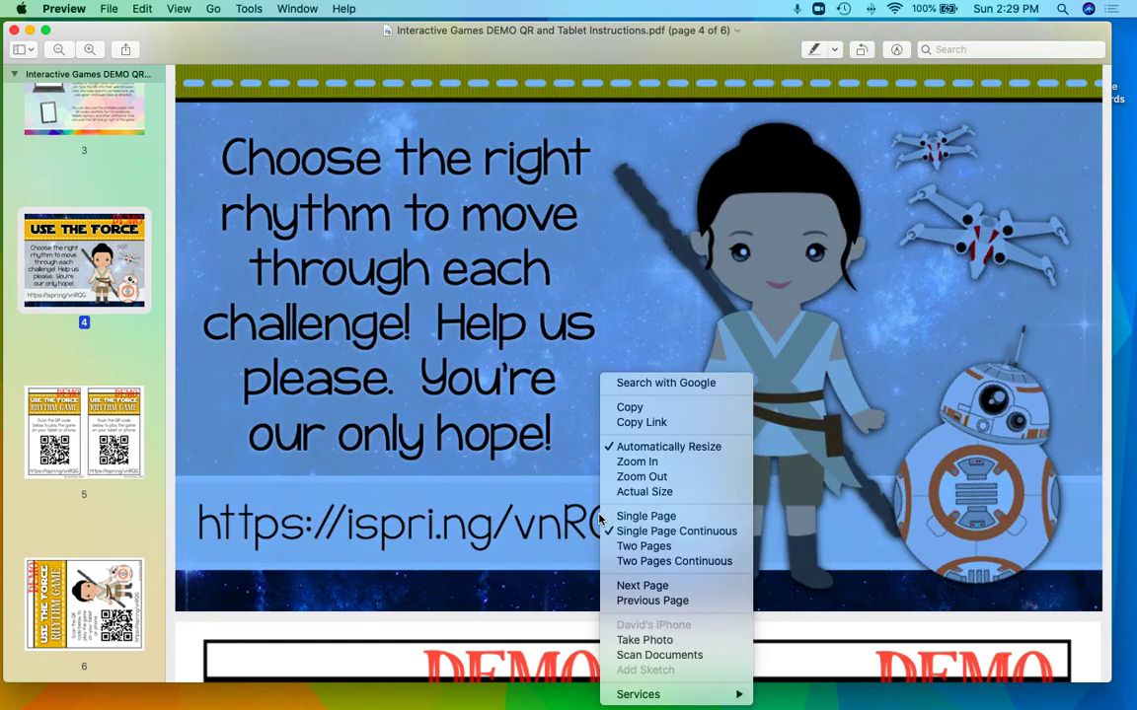
left_click(637, 424)
Open Seesaw's Activity Library through Assign Activity on the Music class's Activities page
key("super+Tab")
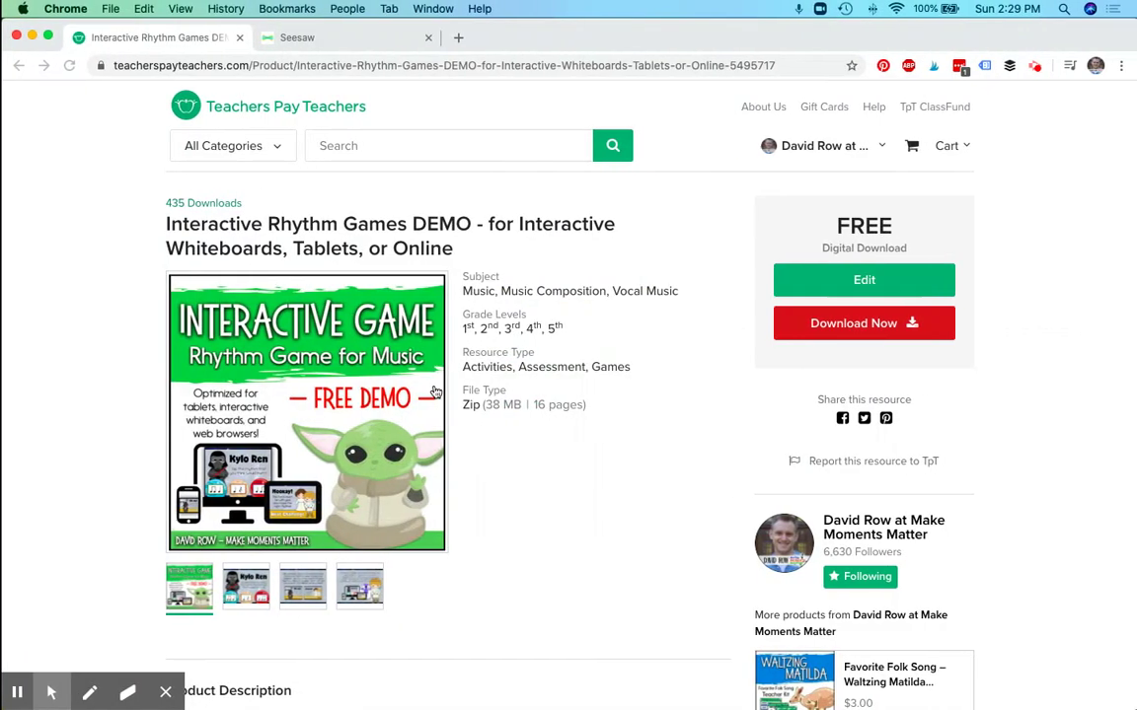
left_click(325, 39)
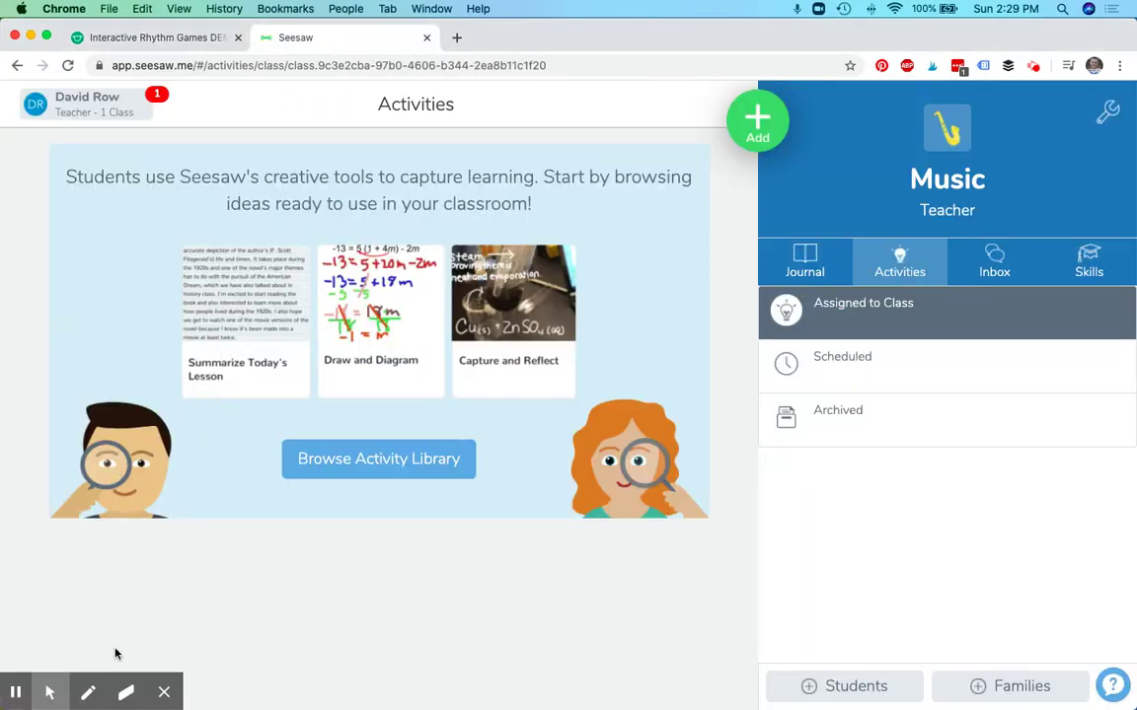
left_click(47, 691)
left_click(19, 656)
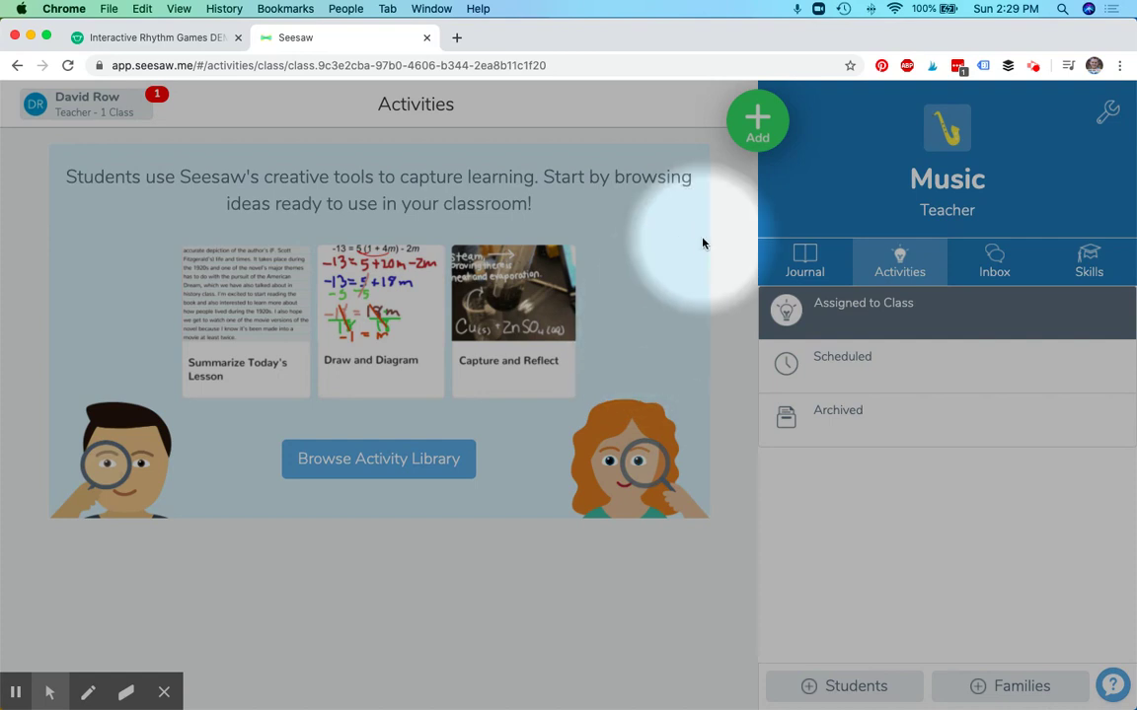
left_click(760, 135)
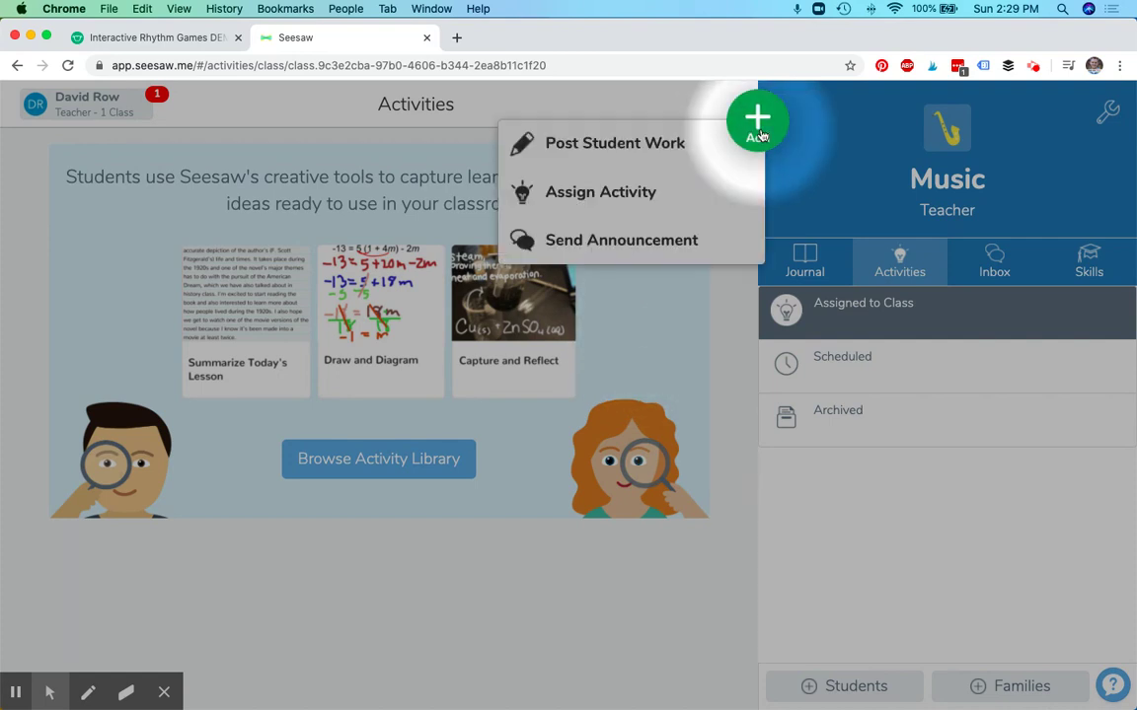
left_click(613, 212)
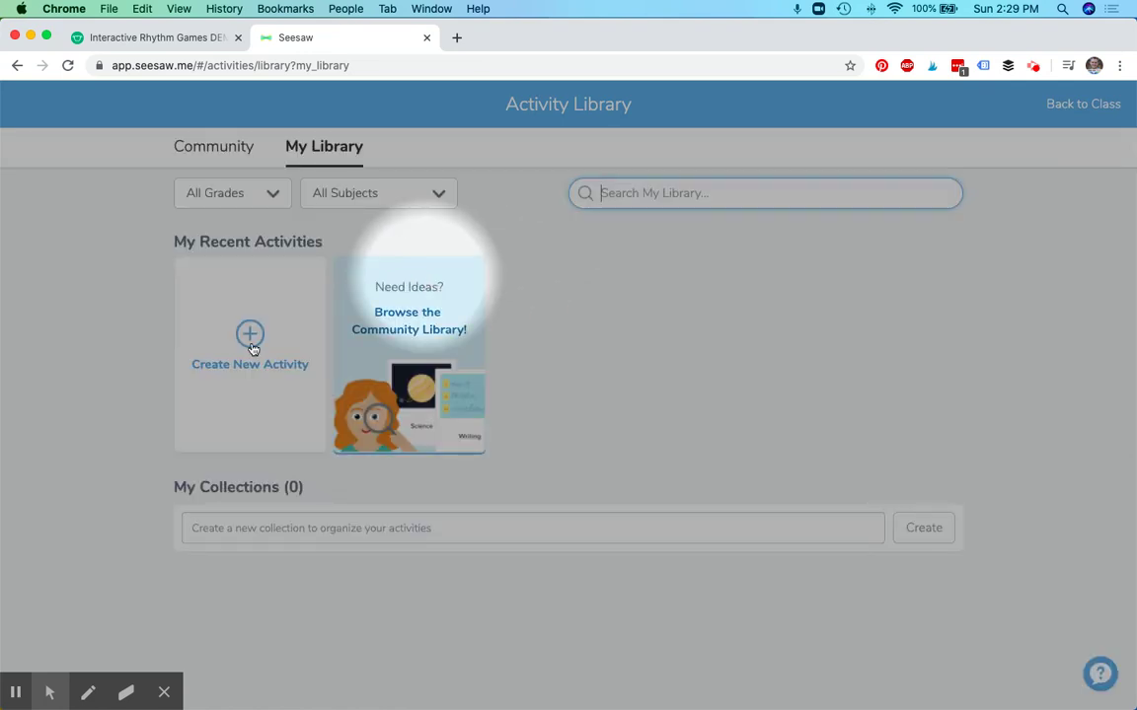
Create a new activity named 'Star Wars Rhythm Game'
left_click(250, 340)
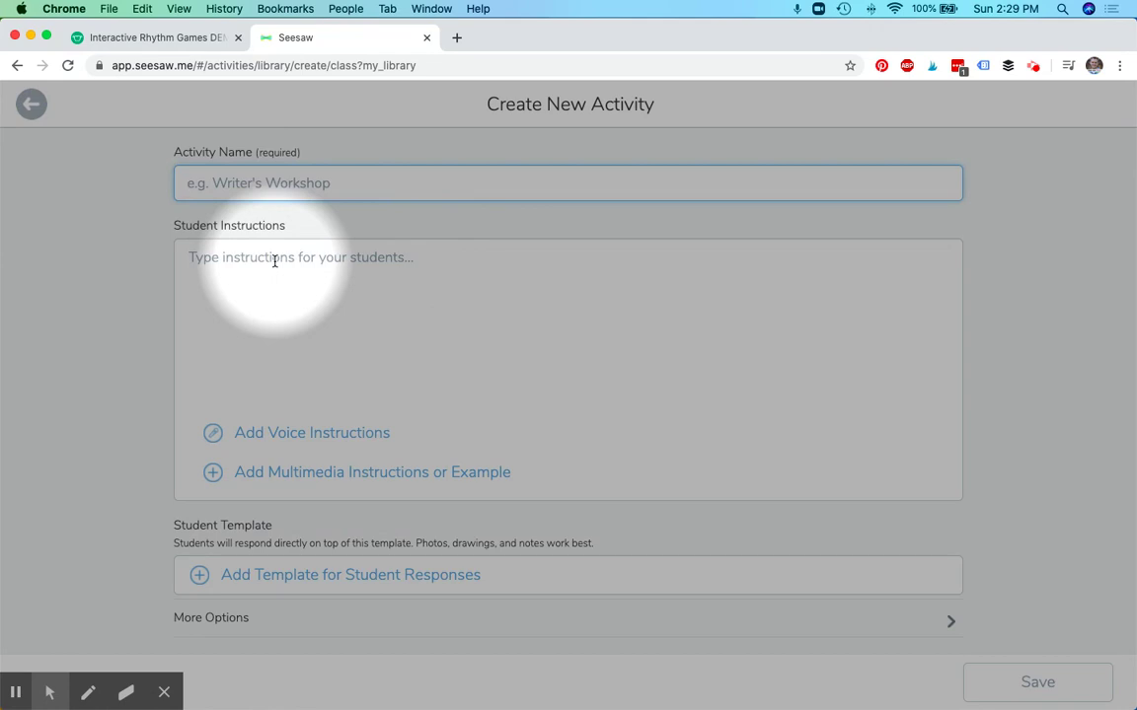
type("ST")
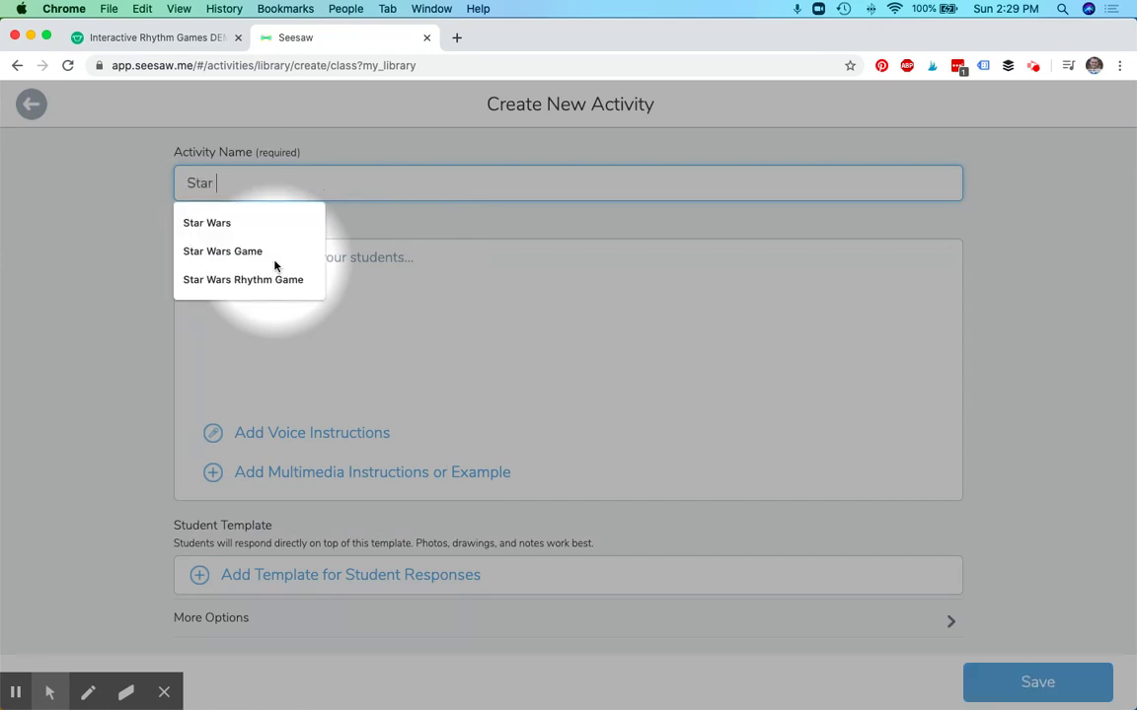
left_click(275, 282)
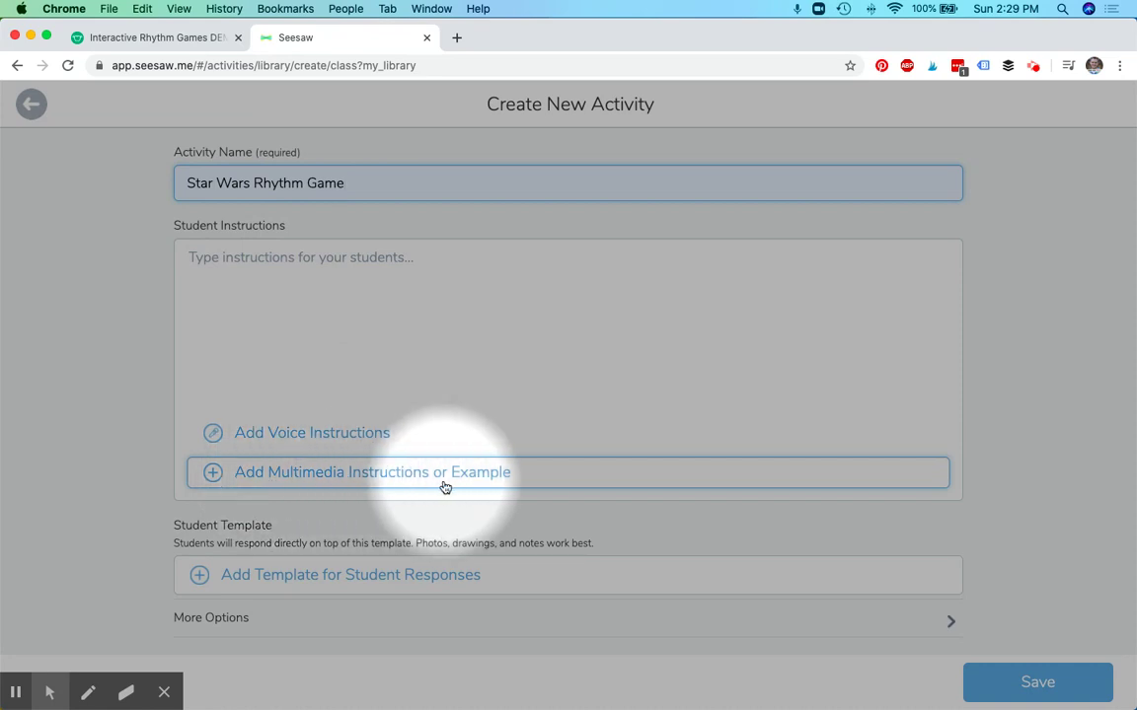
left_click(352, 482)
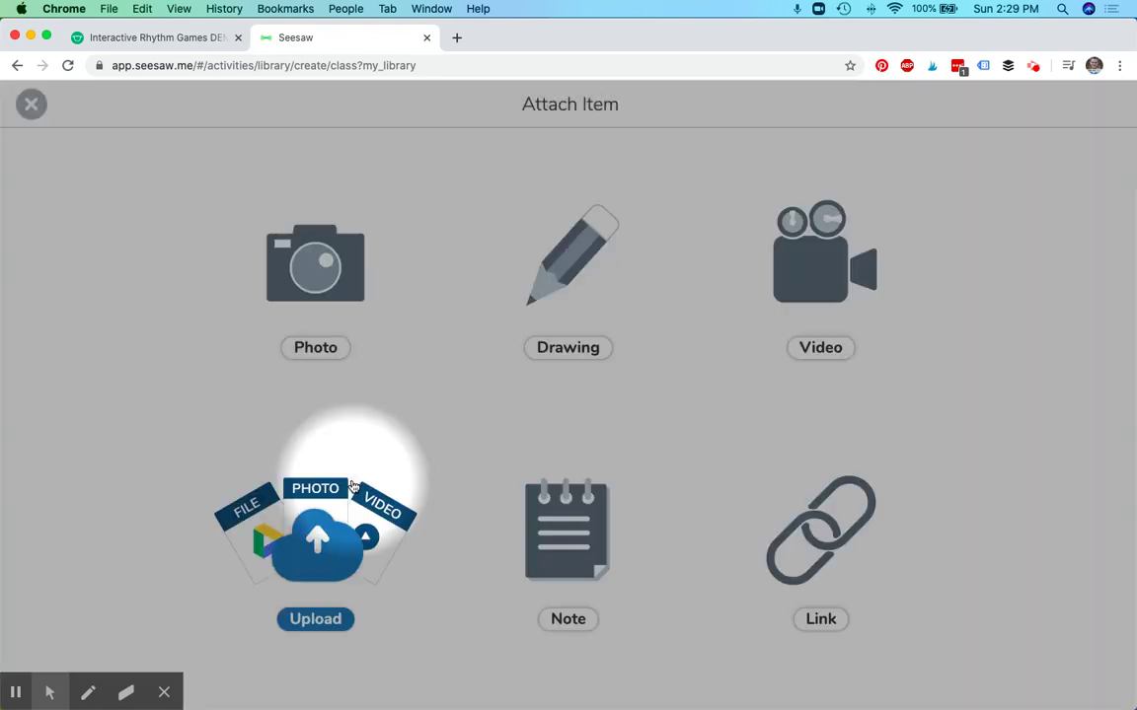
left_click(833, 529)
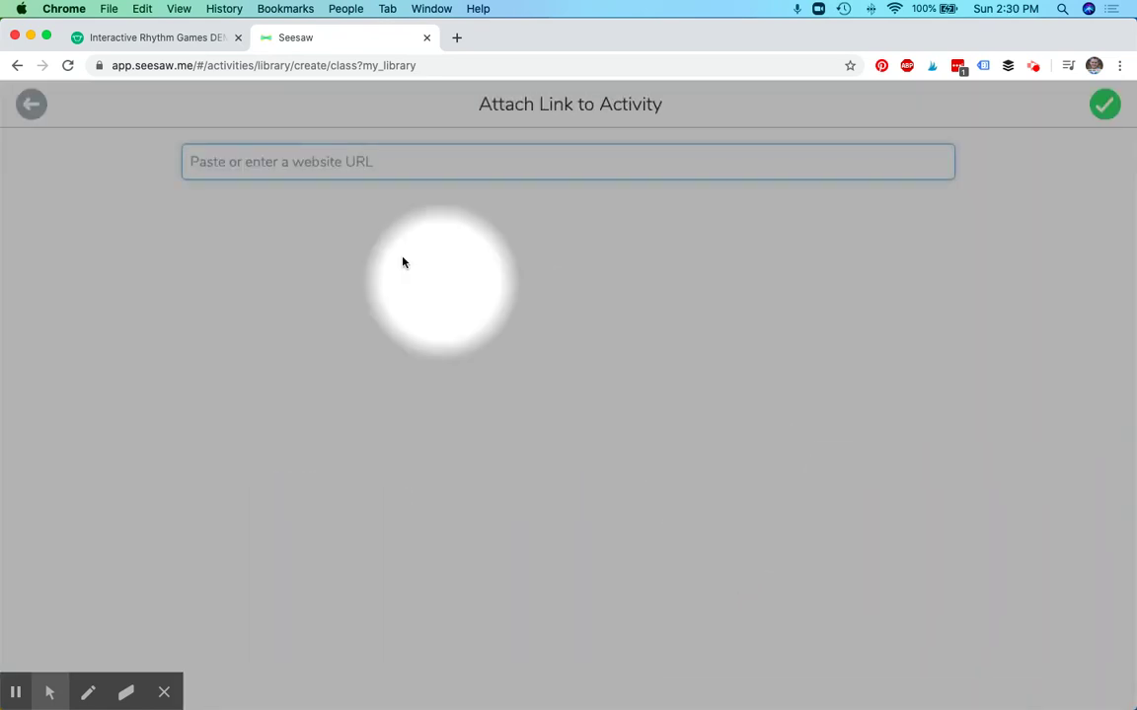
key("super+v")
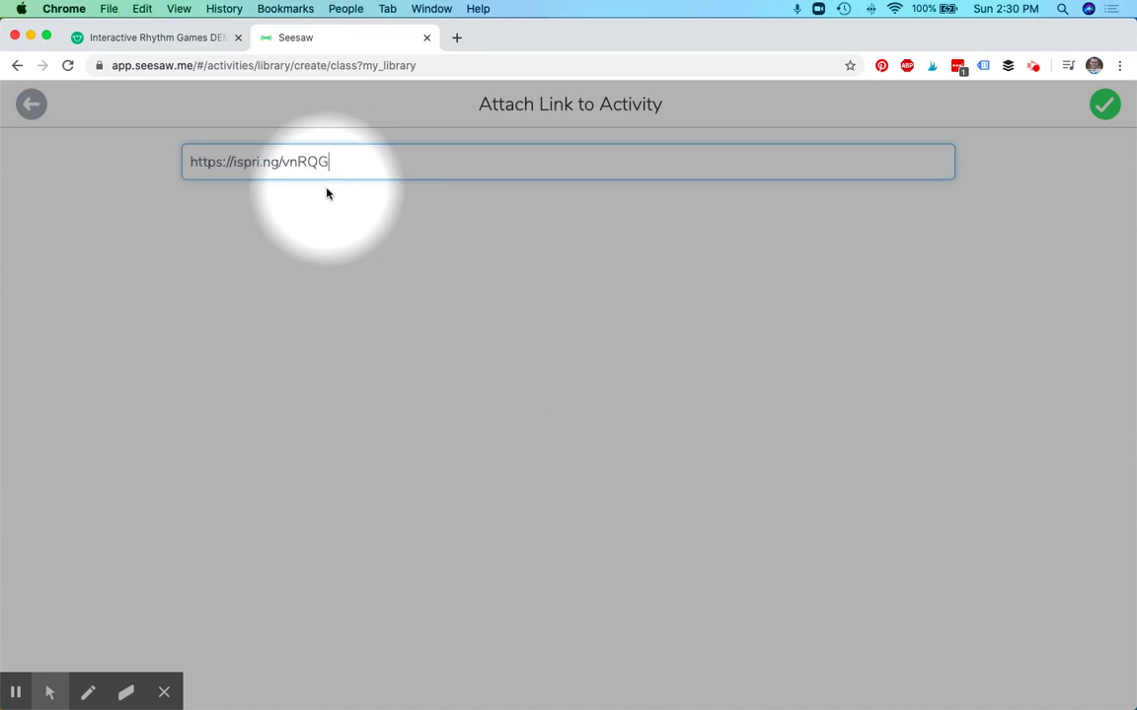
key("Return")
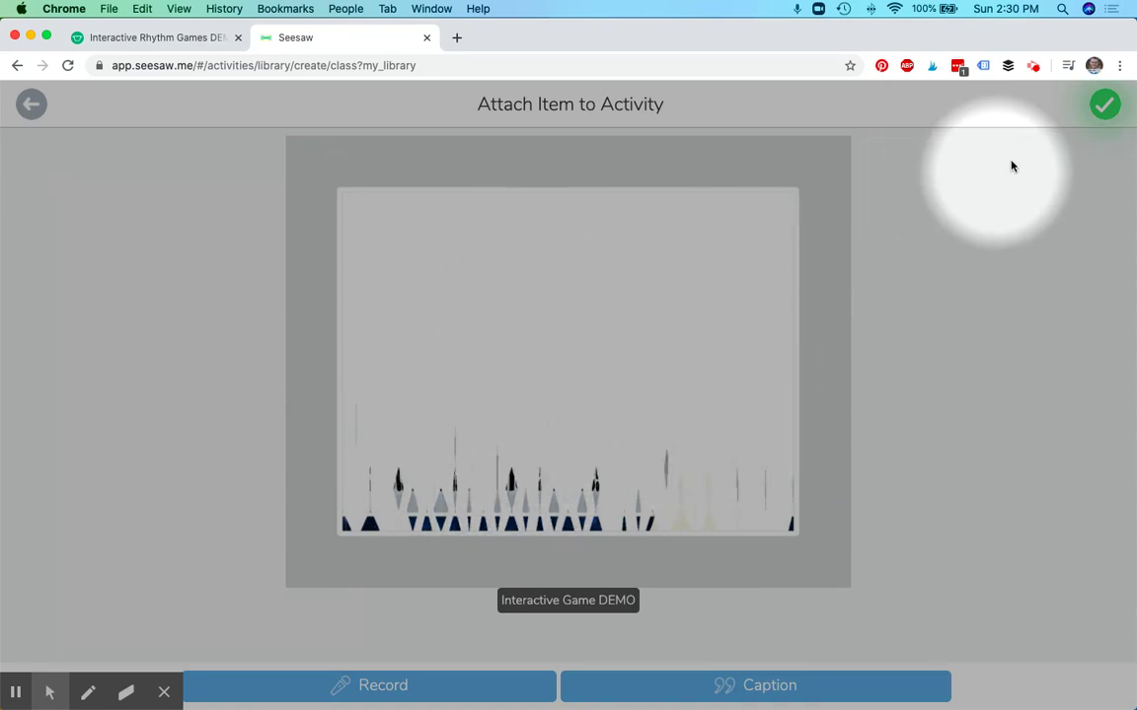
left_click(1102, 104)
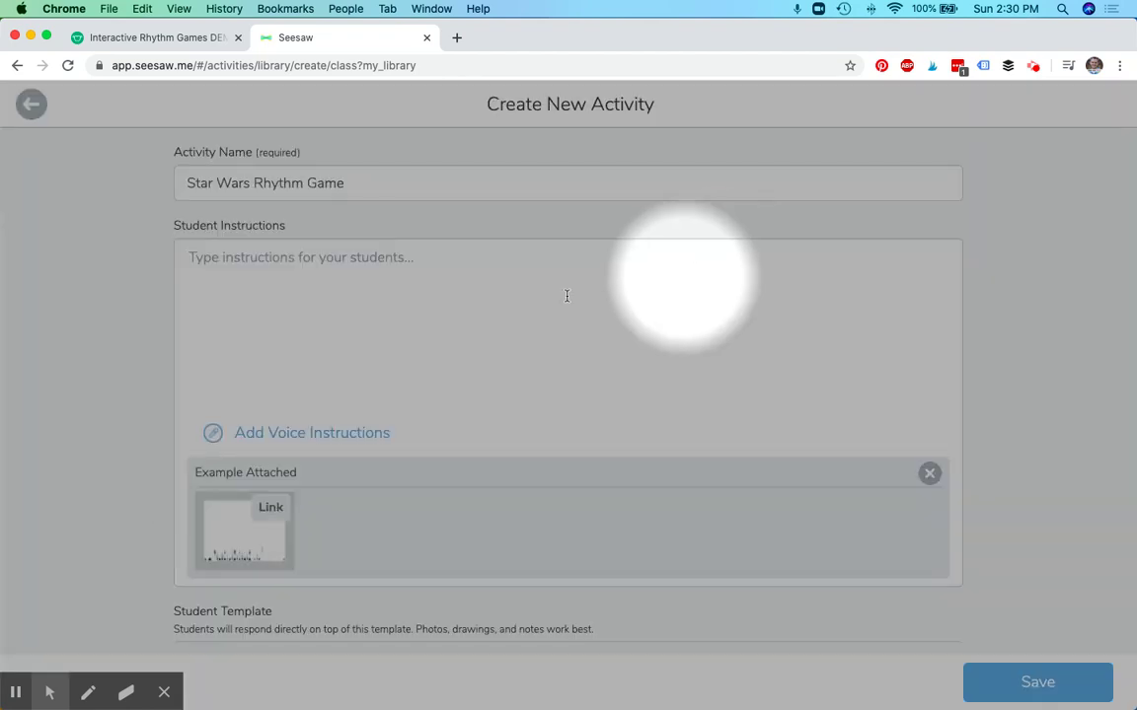
Write student instructions to play the game and name their favorite character, then save
left_click(262, 267)
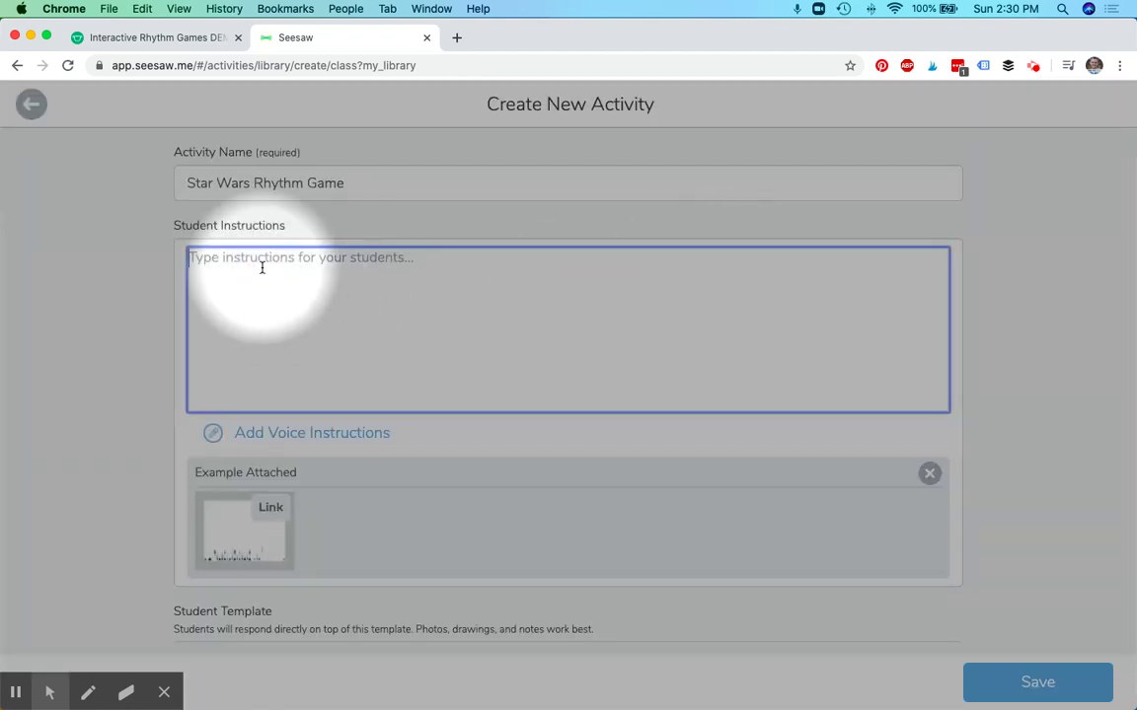
type("P")
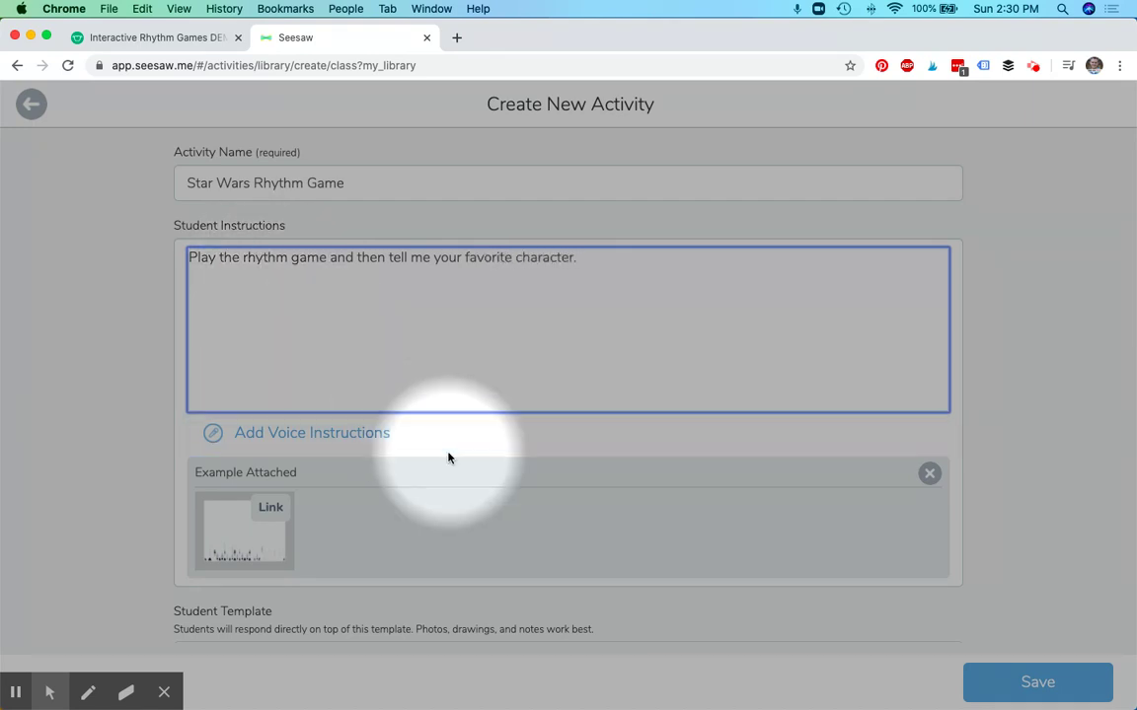
scroll(478, 355, "down", 1)
scroll(477, 354, "down", 3)
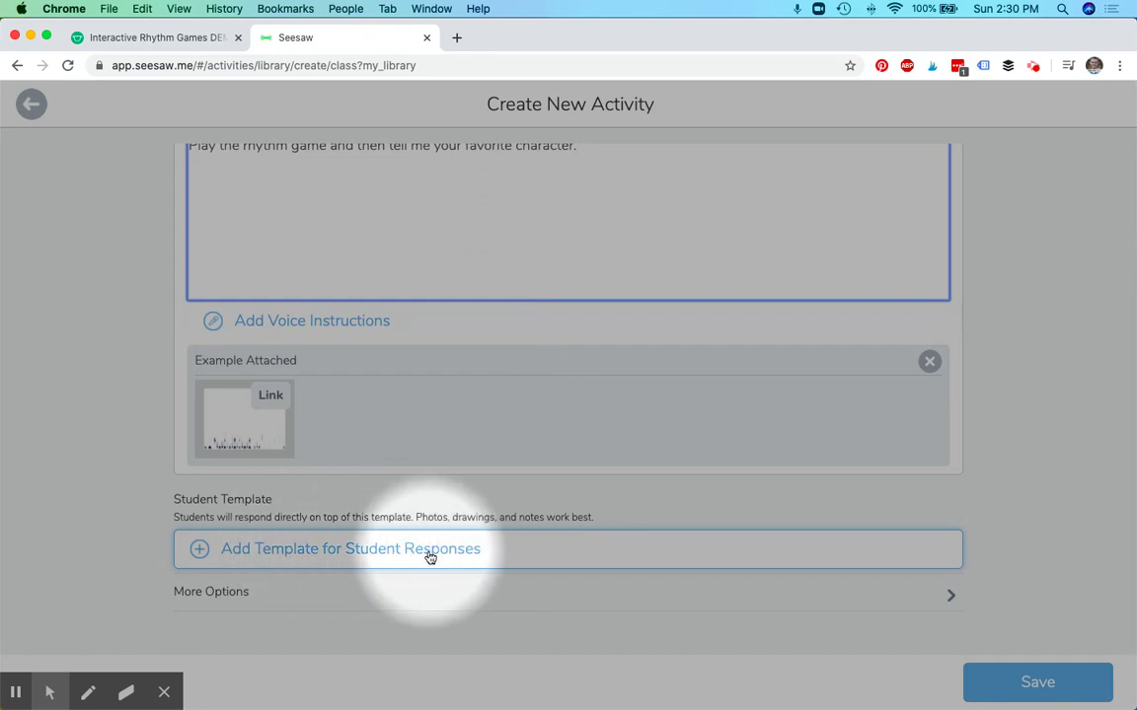
left_click(1016, 682)
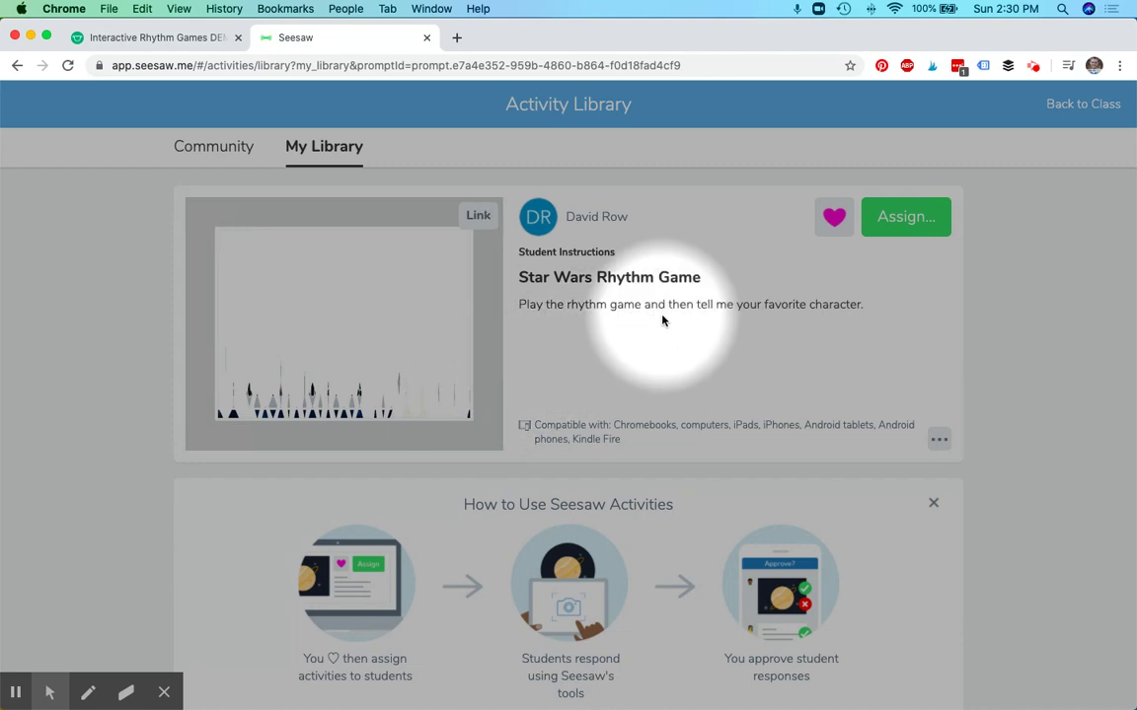
Open the activity's linked Interactive Game DEMO in a new tab, showing USE THE FORCE
mouse_move(387, 337)
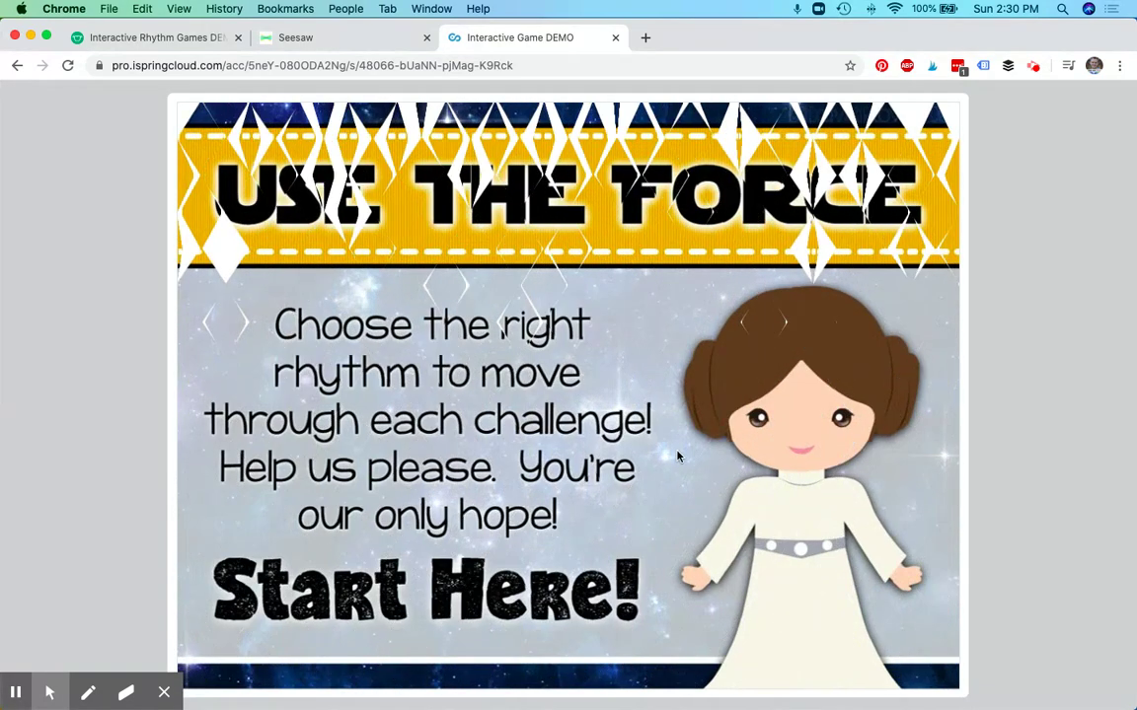
Start the game and solve the Han Solo challenge with the quarter-and-two-eighths rhythm
left_click(418, 609)
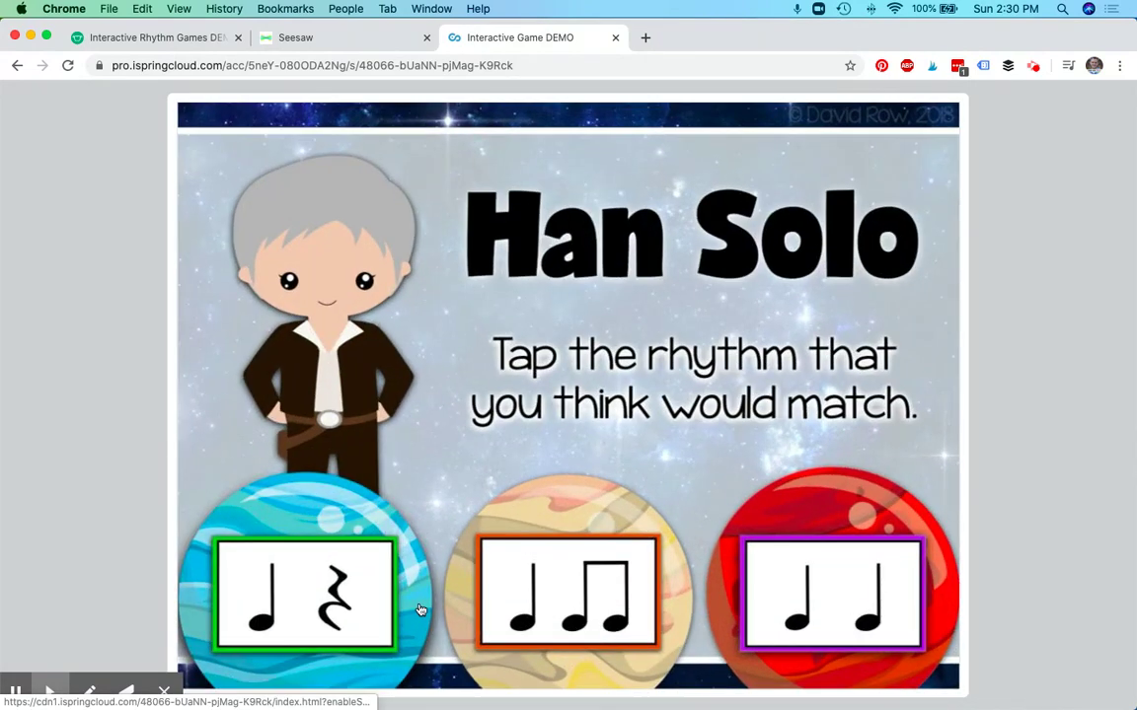
left_click(302, 604)
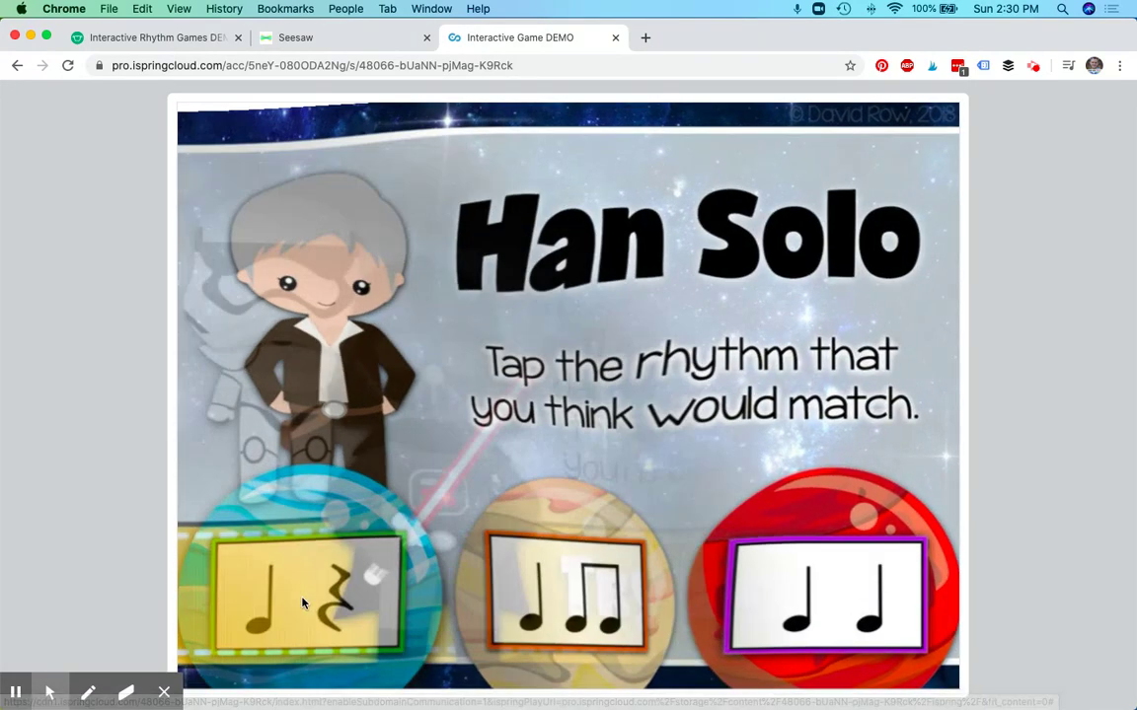
left_click(625, 606)
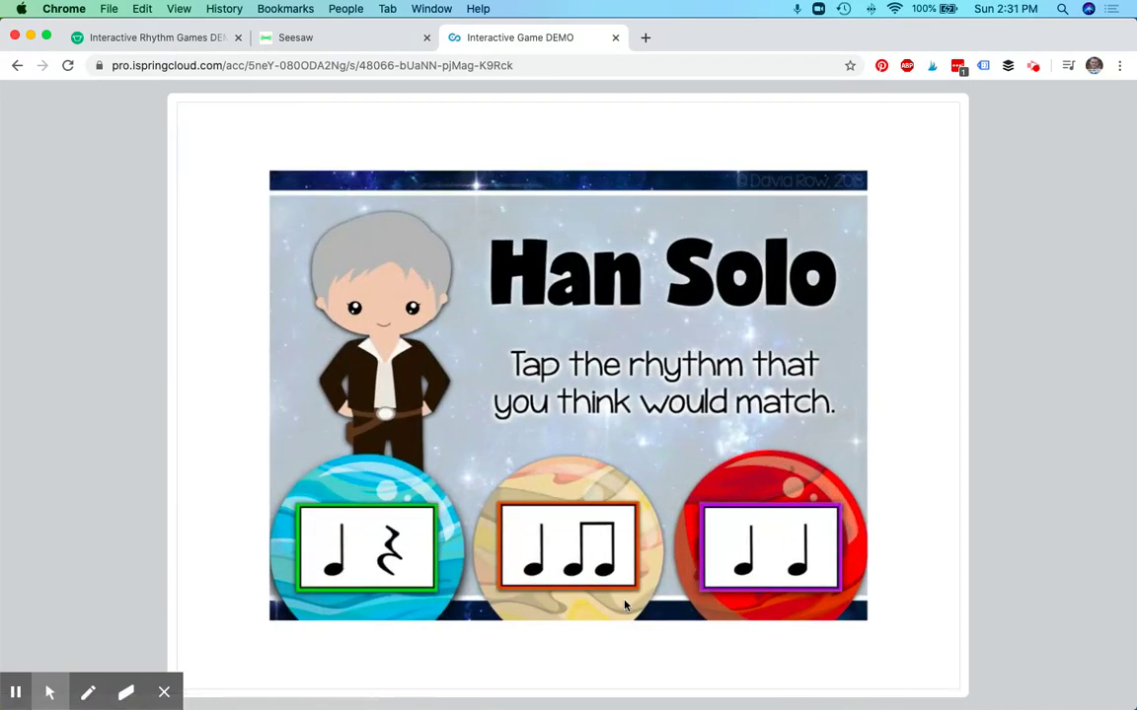
left_click(577, 588)
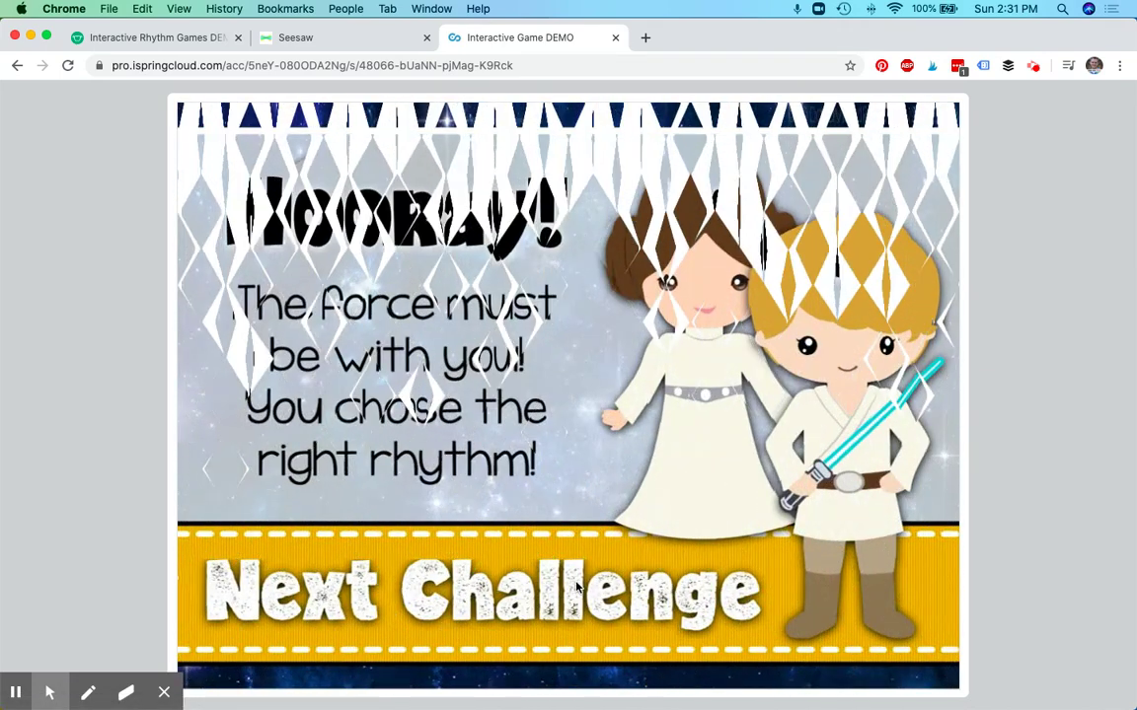
Advance to the Tie Fighter challenge, then return to Seesaw's My Library
left_click(427, 601)
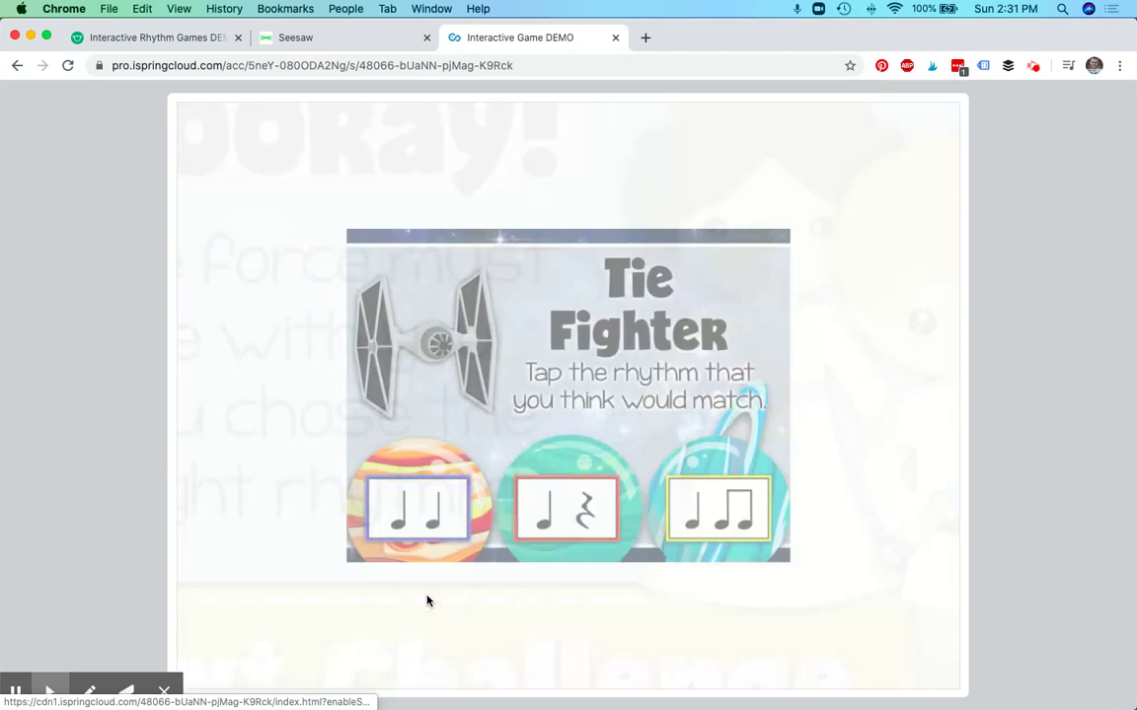
left_click(364, 37)
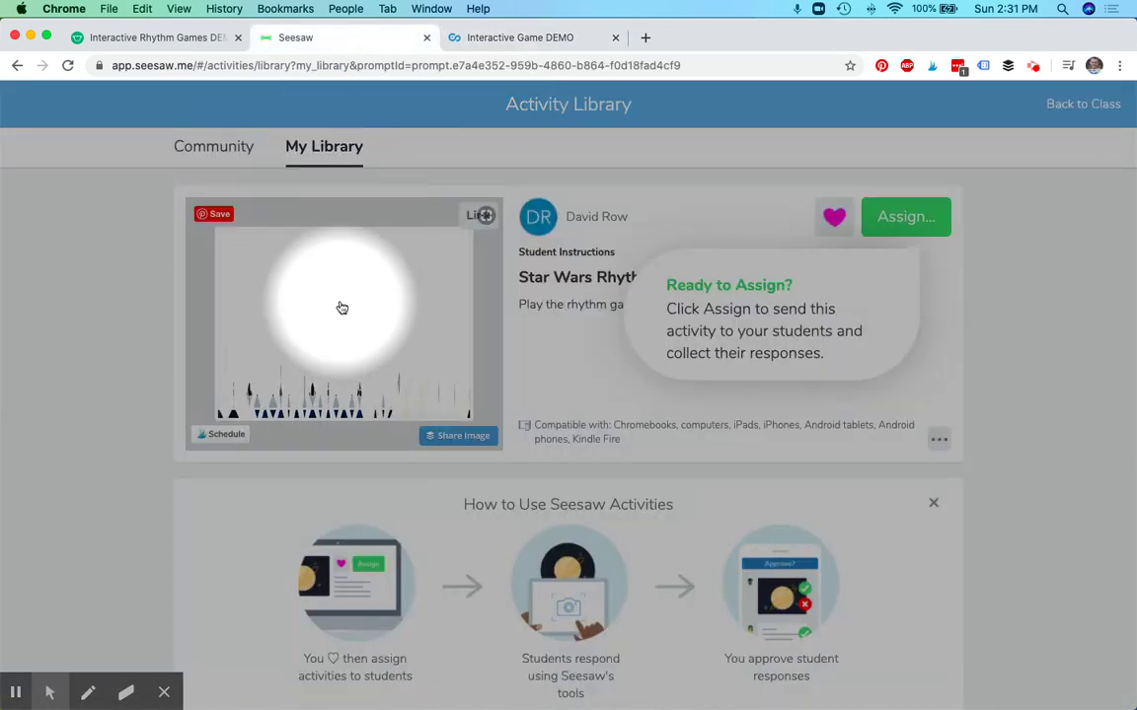